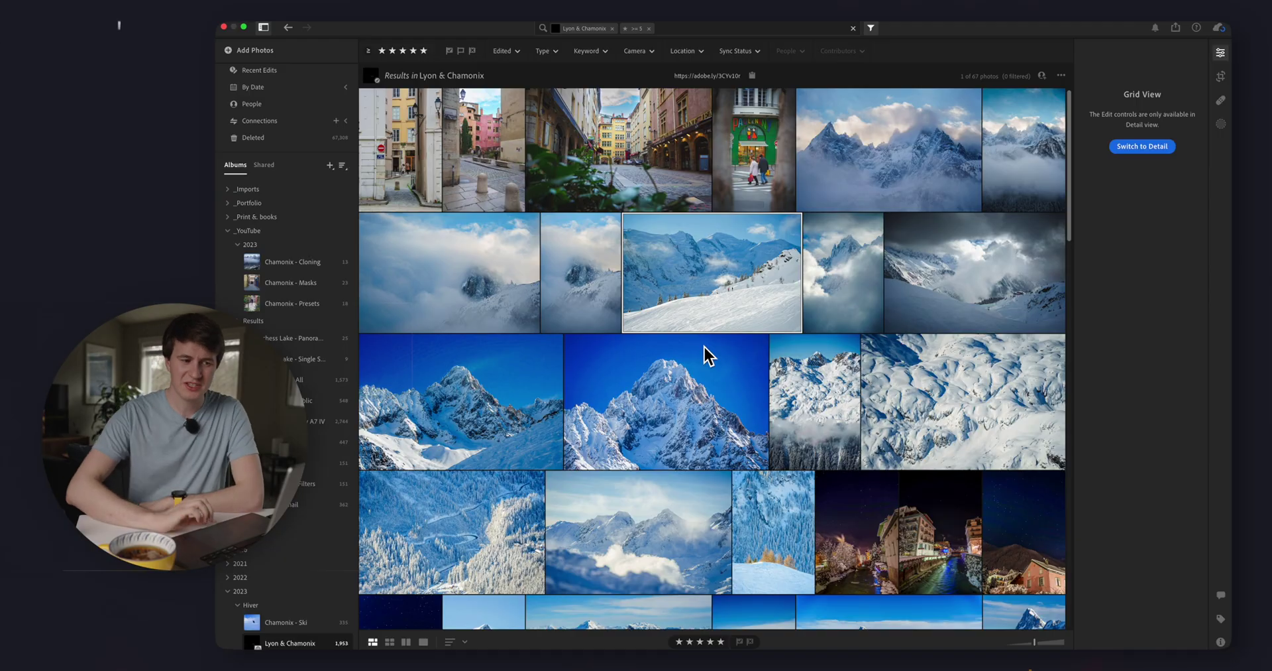
Open the snowy ski-slope photo for editing and show the saved presets list
double_click(754, 257)
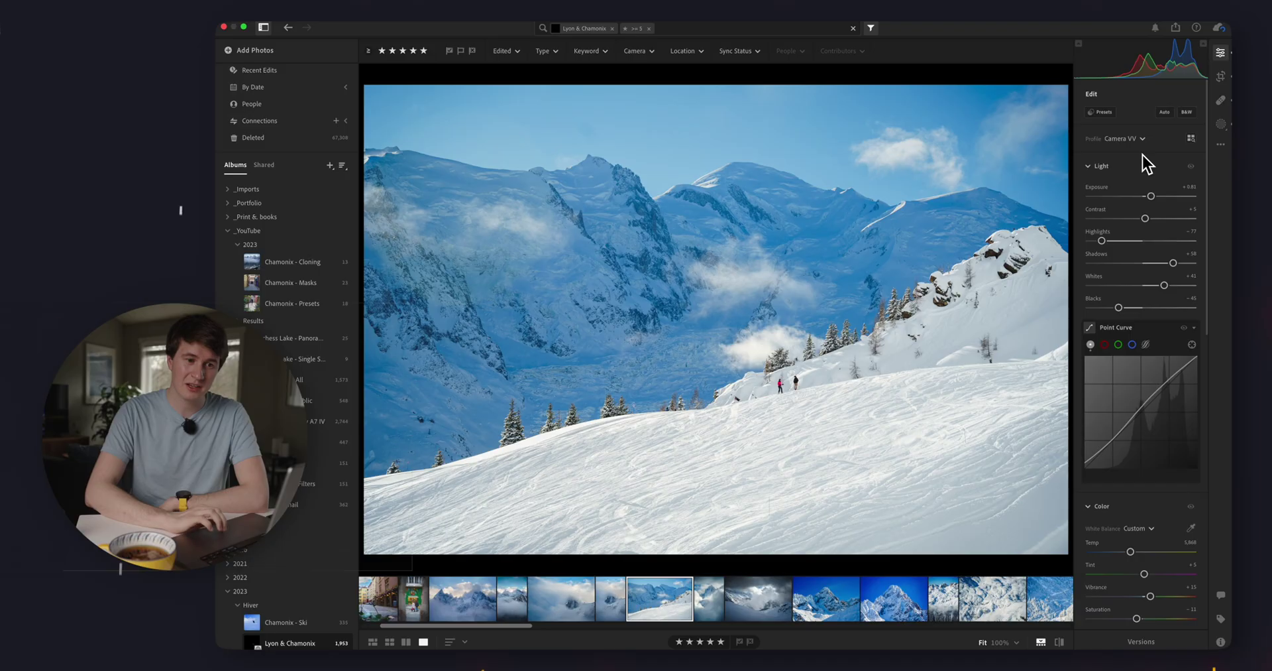
left_click(1115, 112)
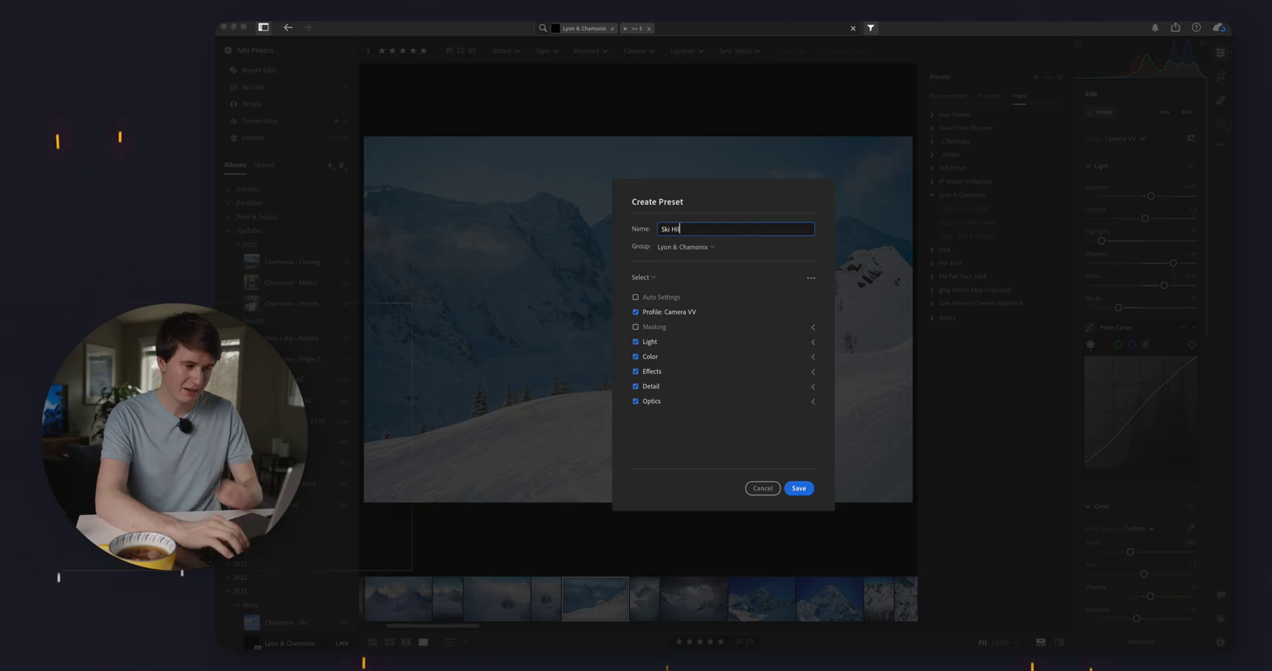
Name the preset 'Ski Hill', include only Modified settings, and review the Light section
type("l")
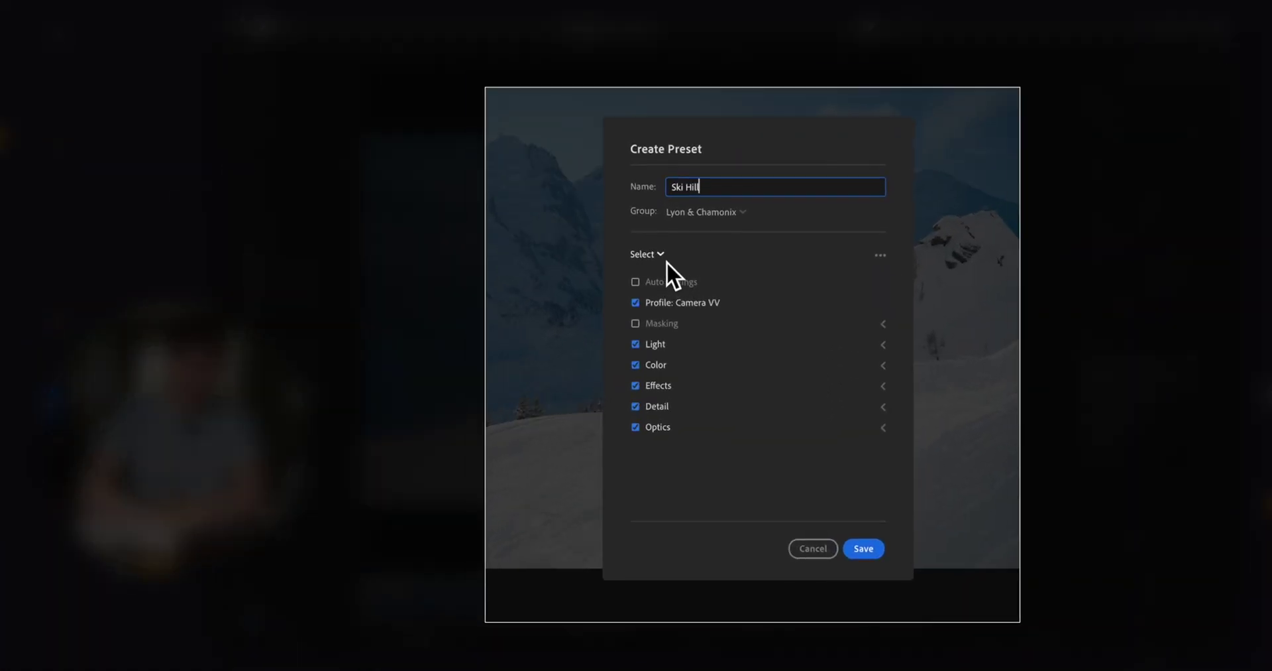
left_click(652, 278)
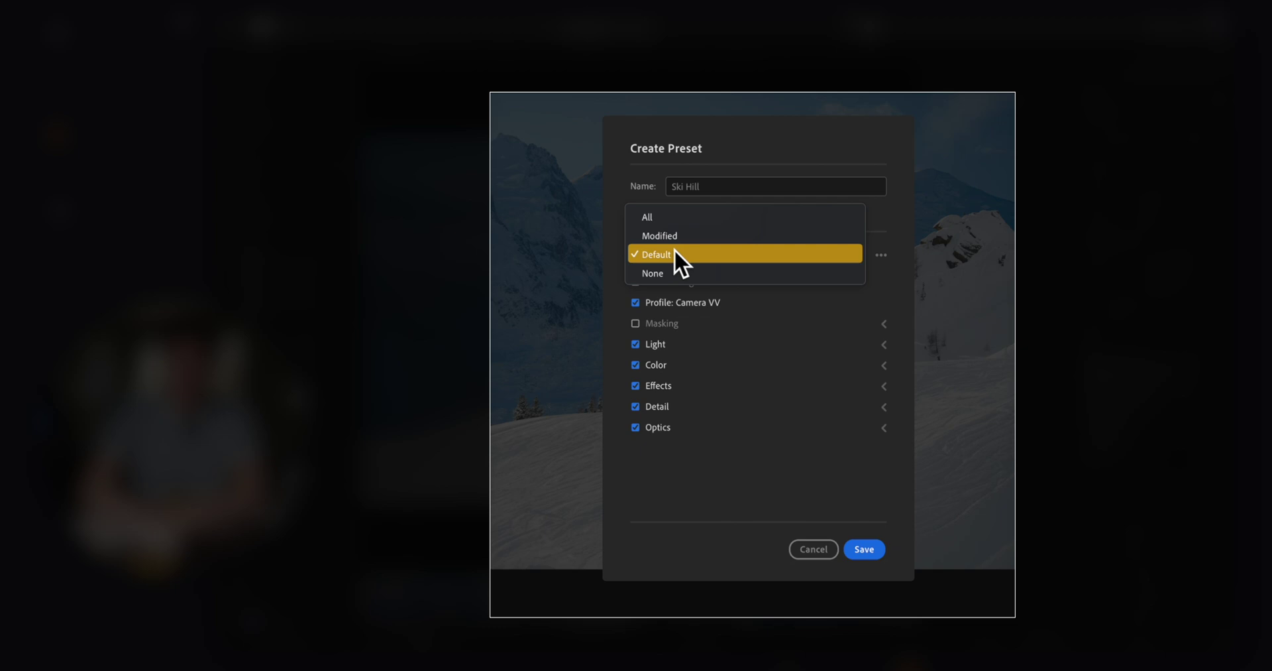
left_click(673, 237)
left_click(885, 345)
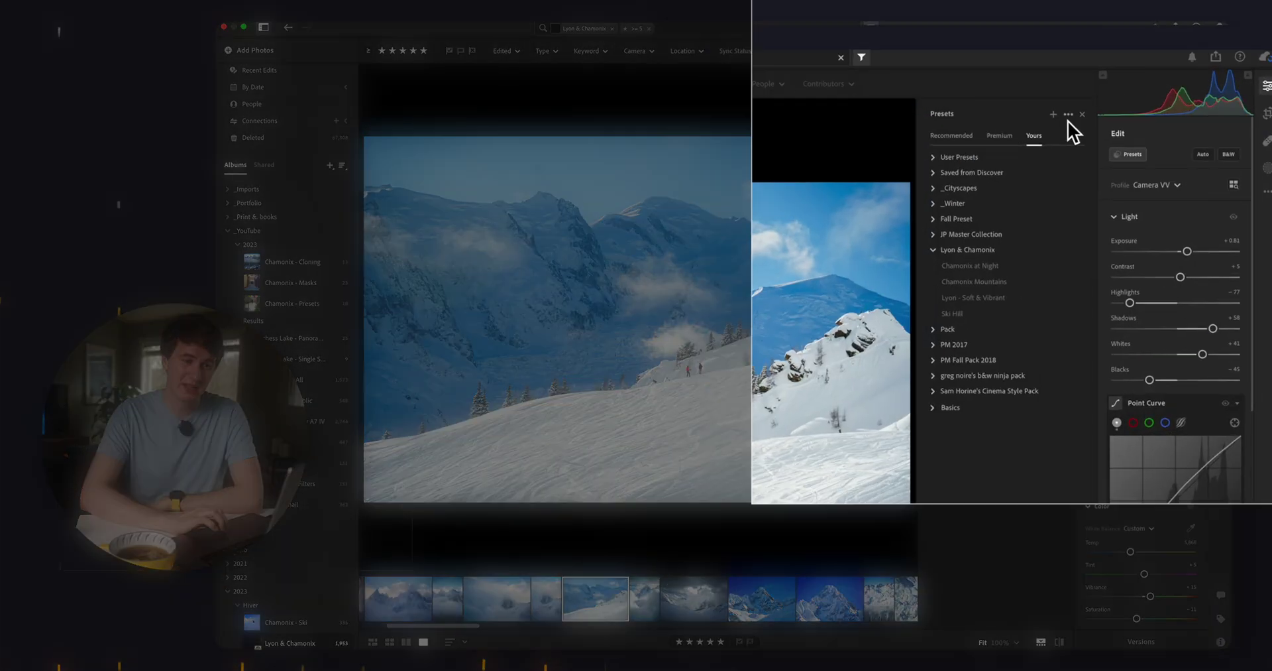
left_click(1065, 75)
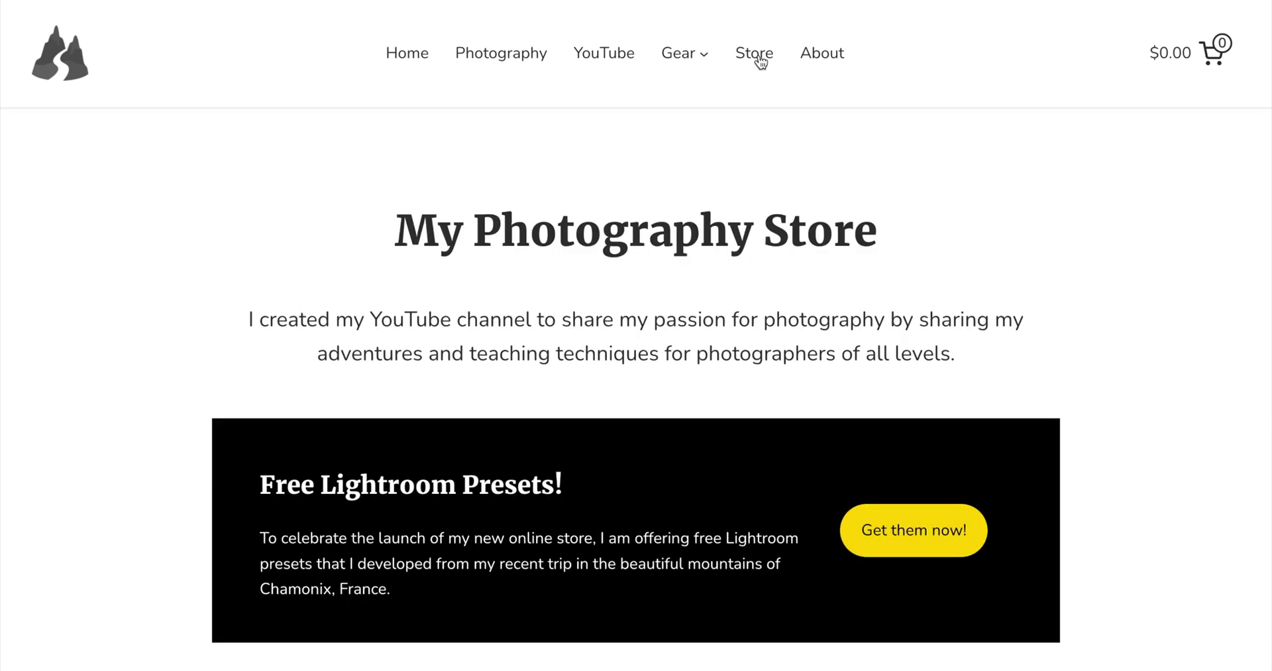
scroll(887, 268, "down", 2)
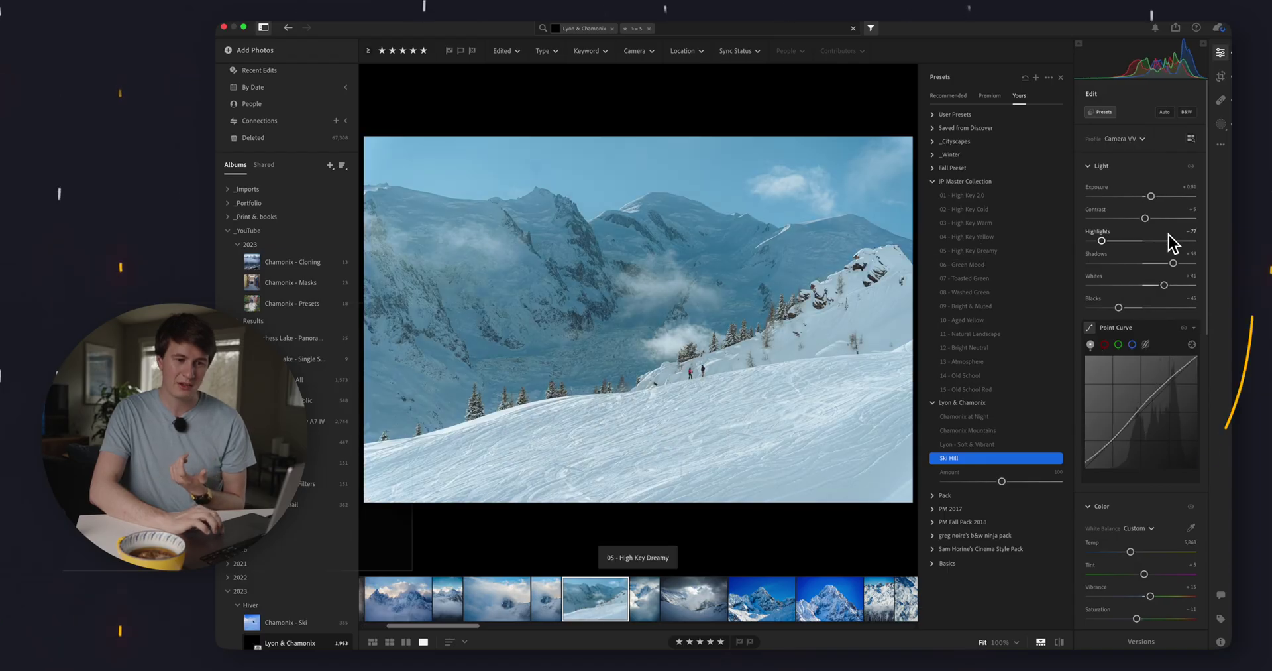
Scroll the Edit panel down to the Lyon photo's Point Curve
scroll(1134, 313, "down", 5)
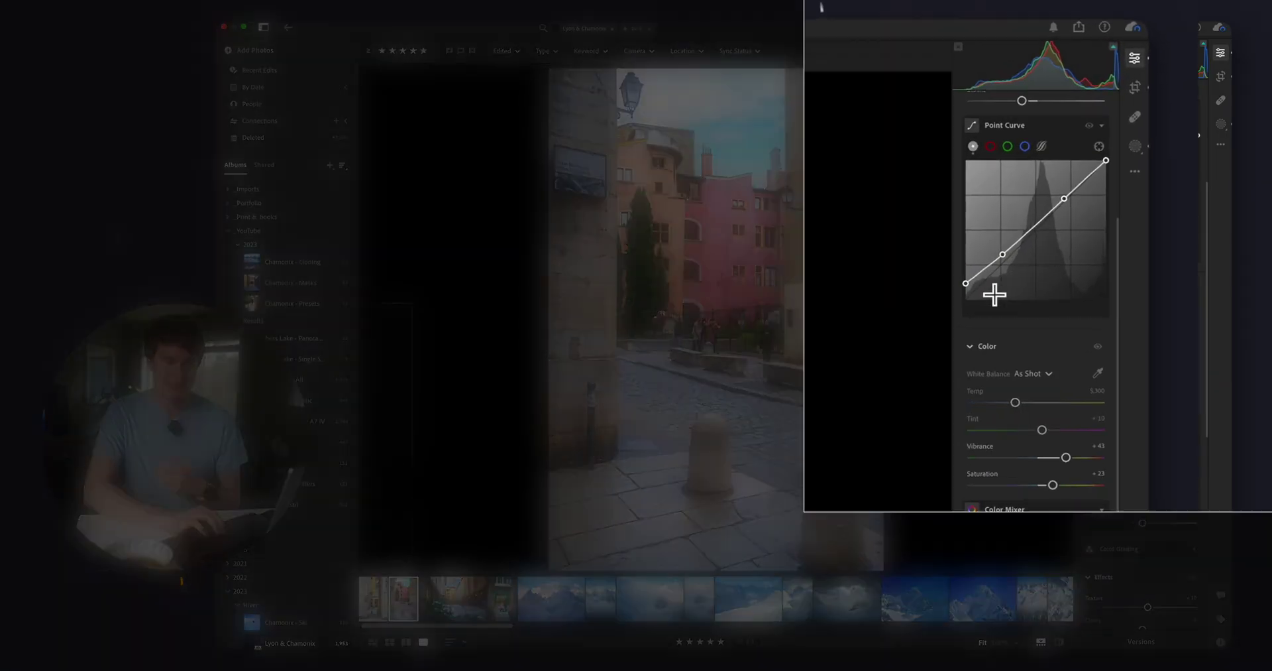
Scroll through the Lyon photo's Color and Effects settings in the Edit panel
scroll(1071, 261, "up", 1)
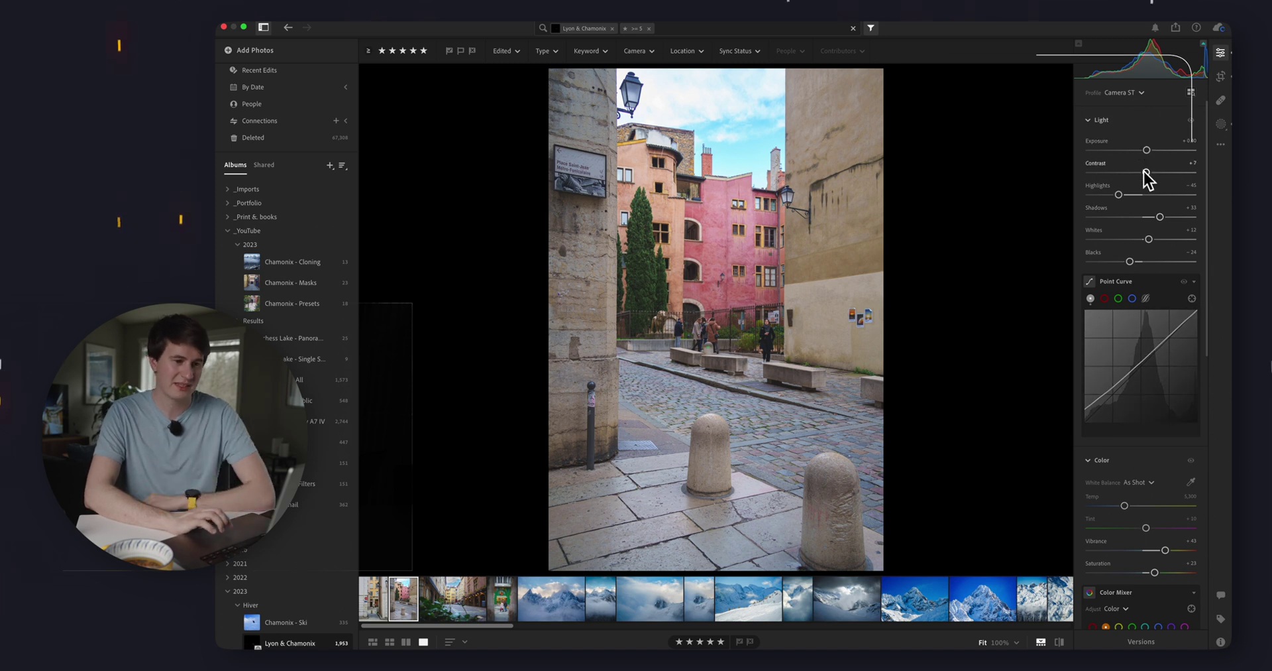
scroll(1141, 169, "down", 3)
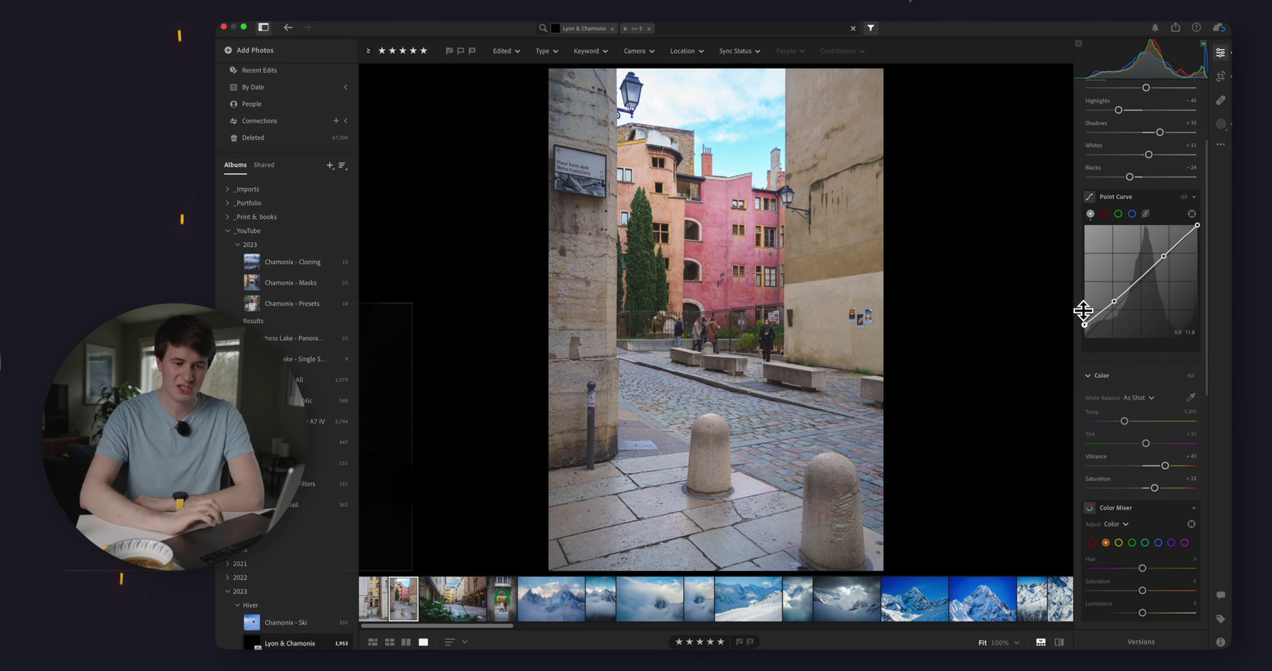
scroll(1120, 402, "down", 3)
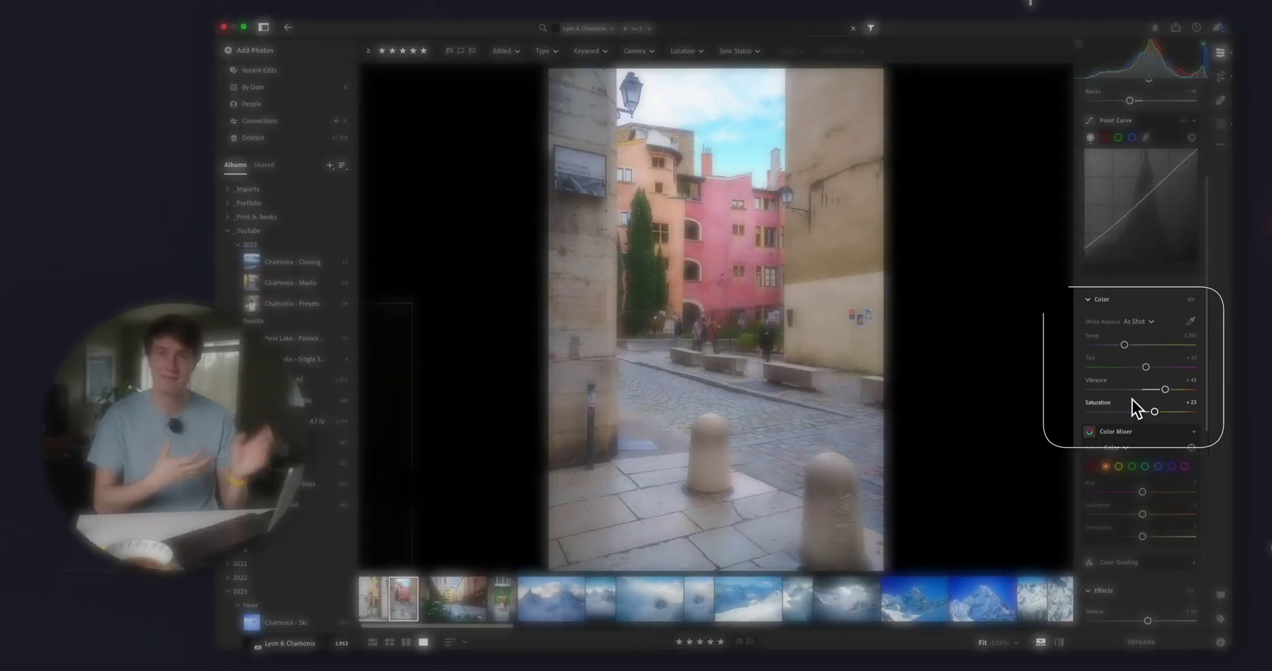
scroll(1132, 400, "down", 2)
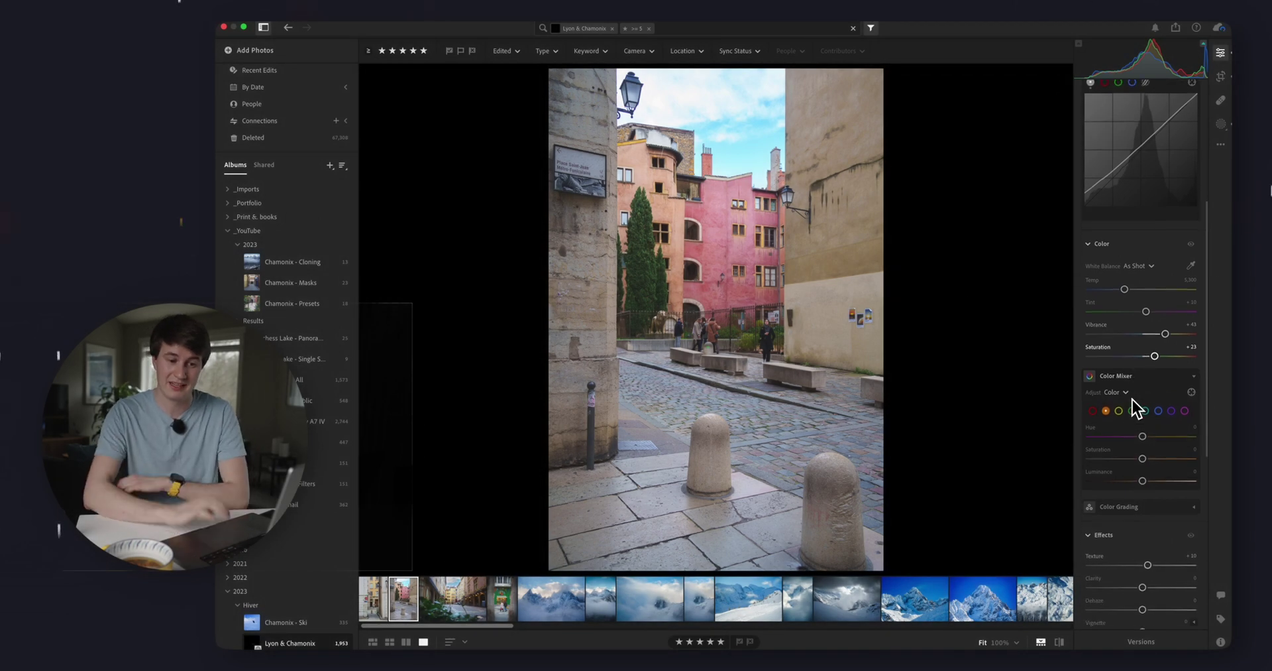
scroll(1132, 400, "down", 6)
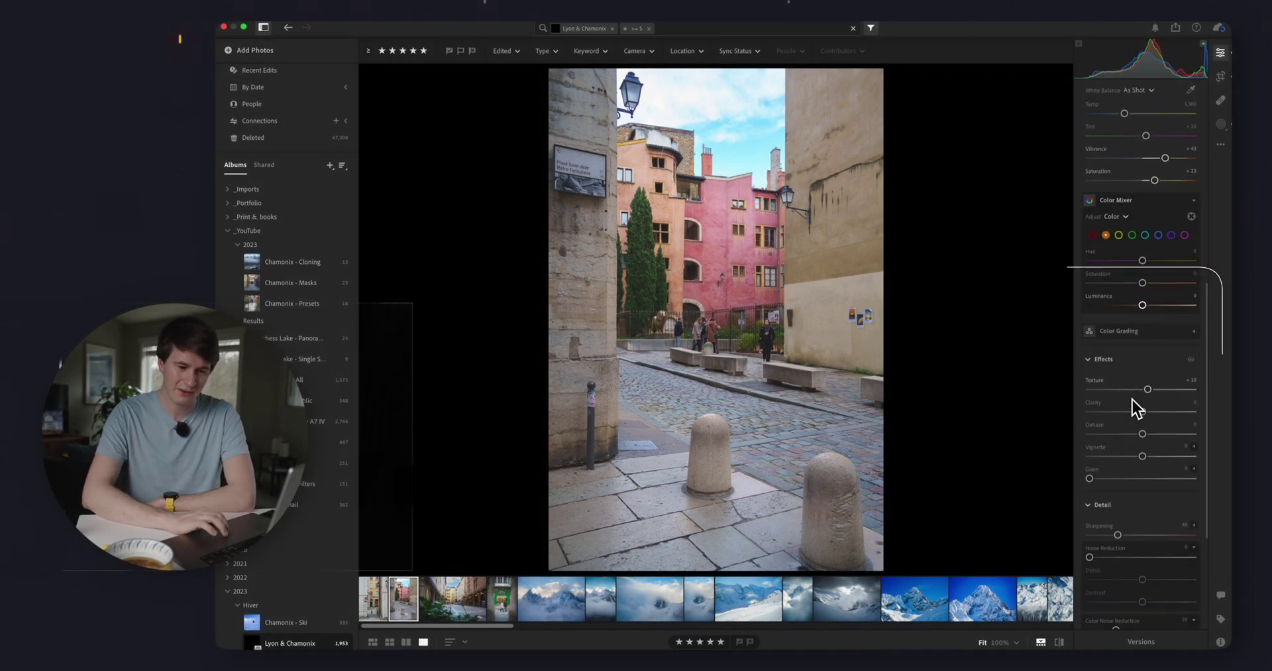
scroll(1131, 400, "down", 1)
scroll(1153, 381, "down", 2)
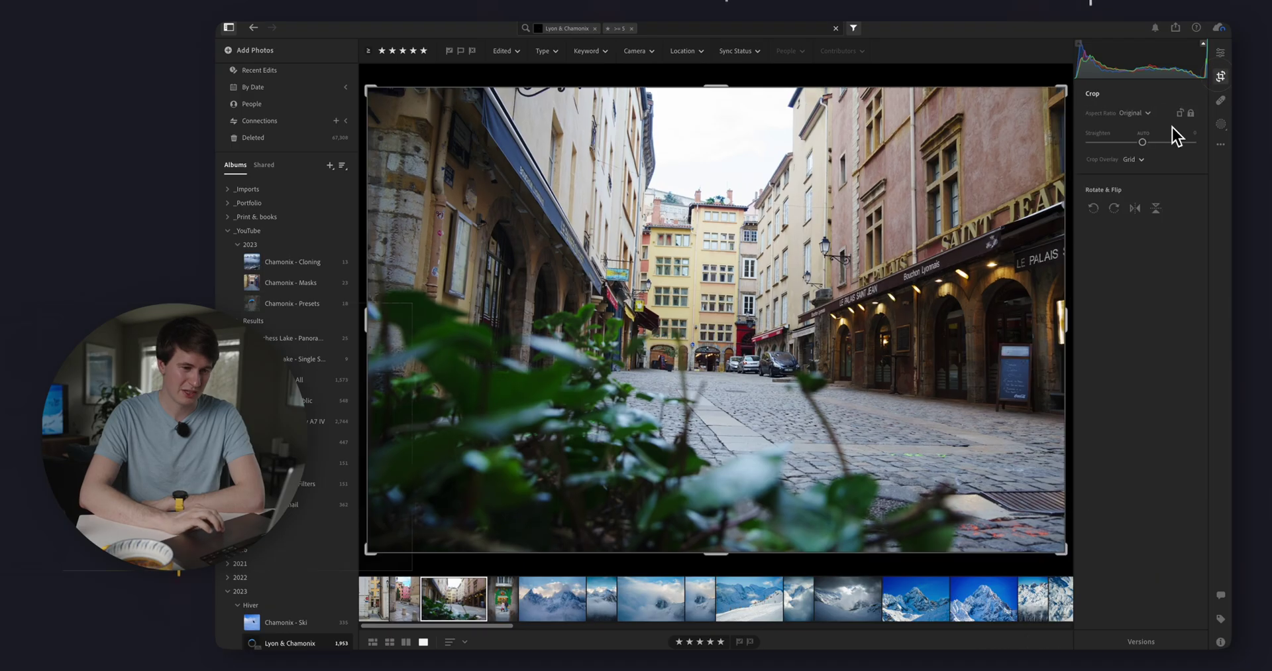
Straighten the street photo by -2.55 degrees and tighten the crop from the top-right
left_click_drag(1081, 230, 1067, 202)
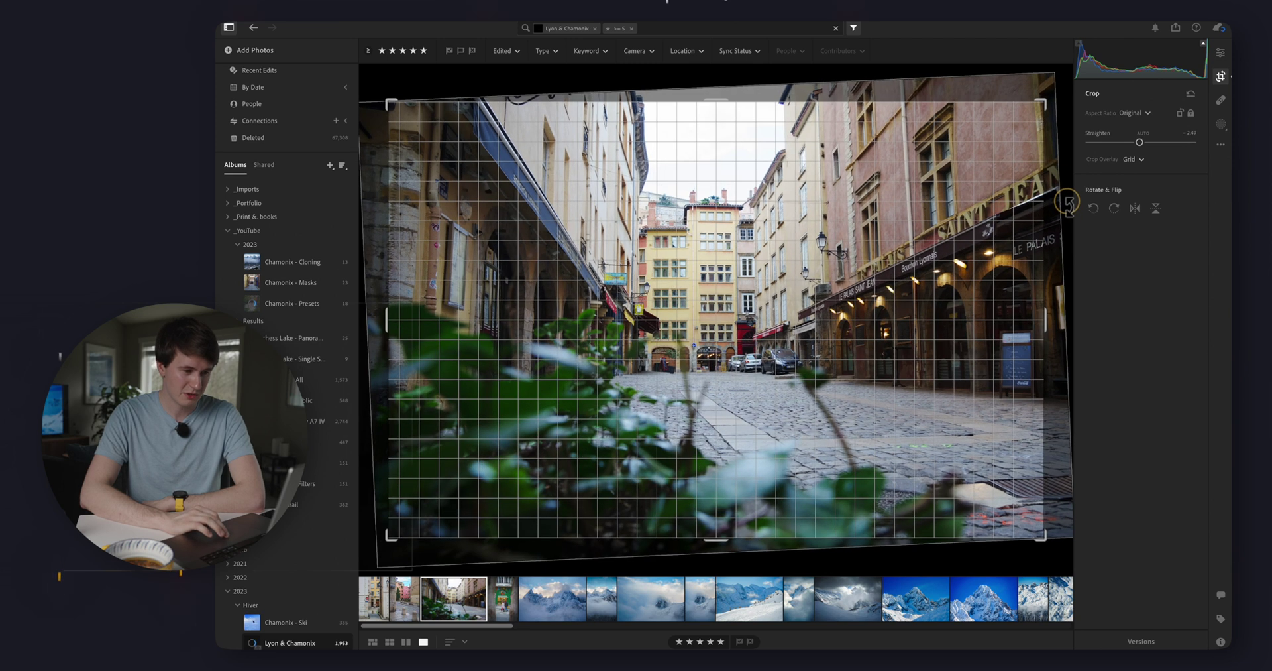
left_click_drag(1051, 106, 1048, 116)
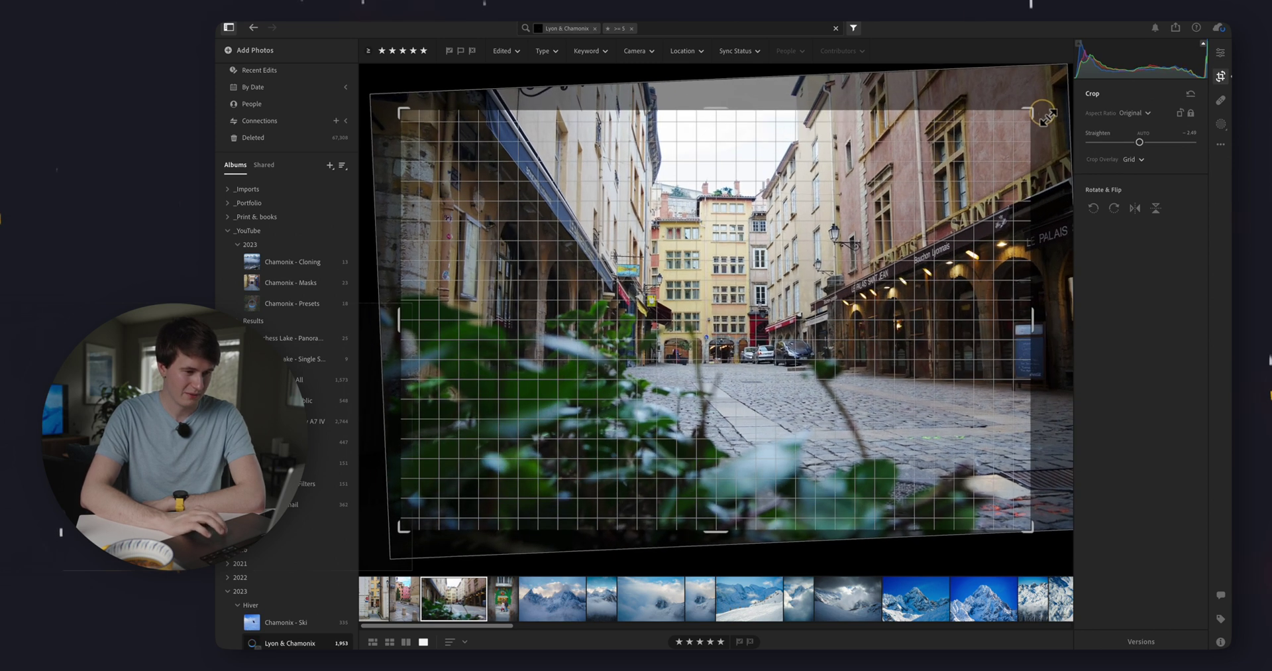
left_click_drag(933, 234, 926, 239)
key("Return")
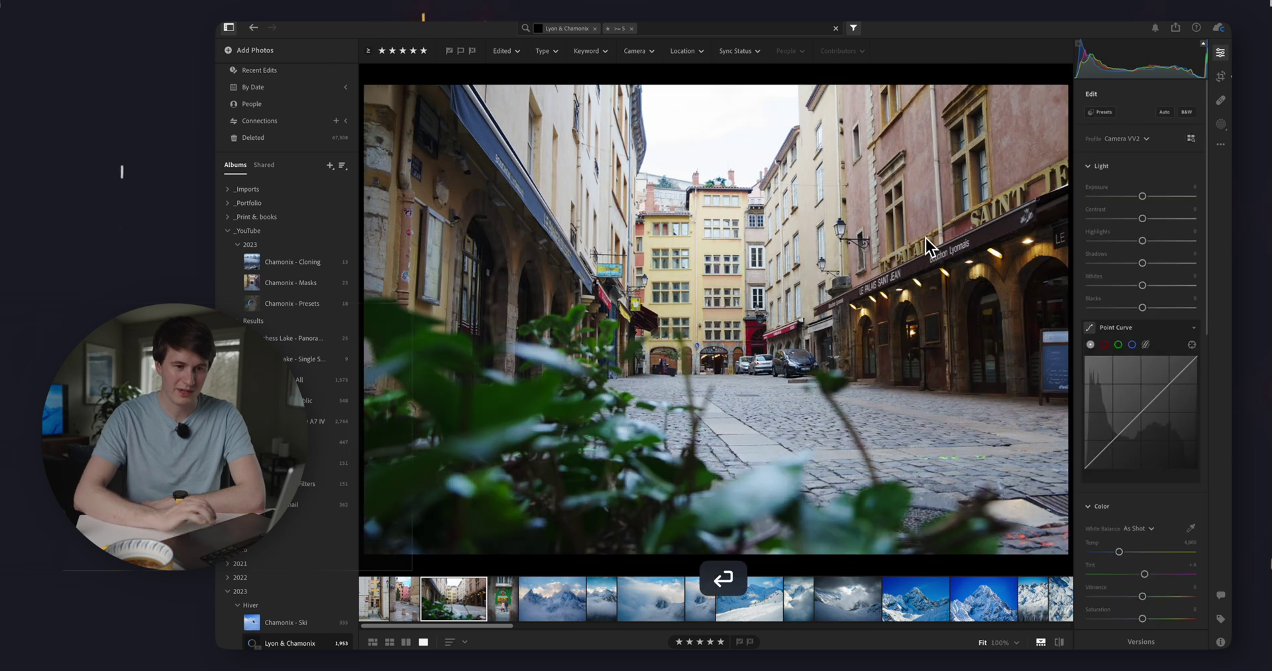
Apply the Lyon - Soft & Vibrant preset to the street photo
left_click(1102, 114)
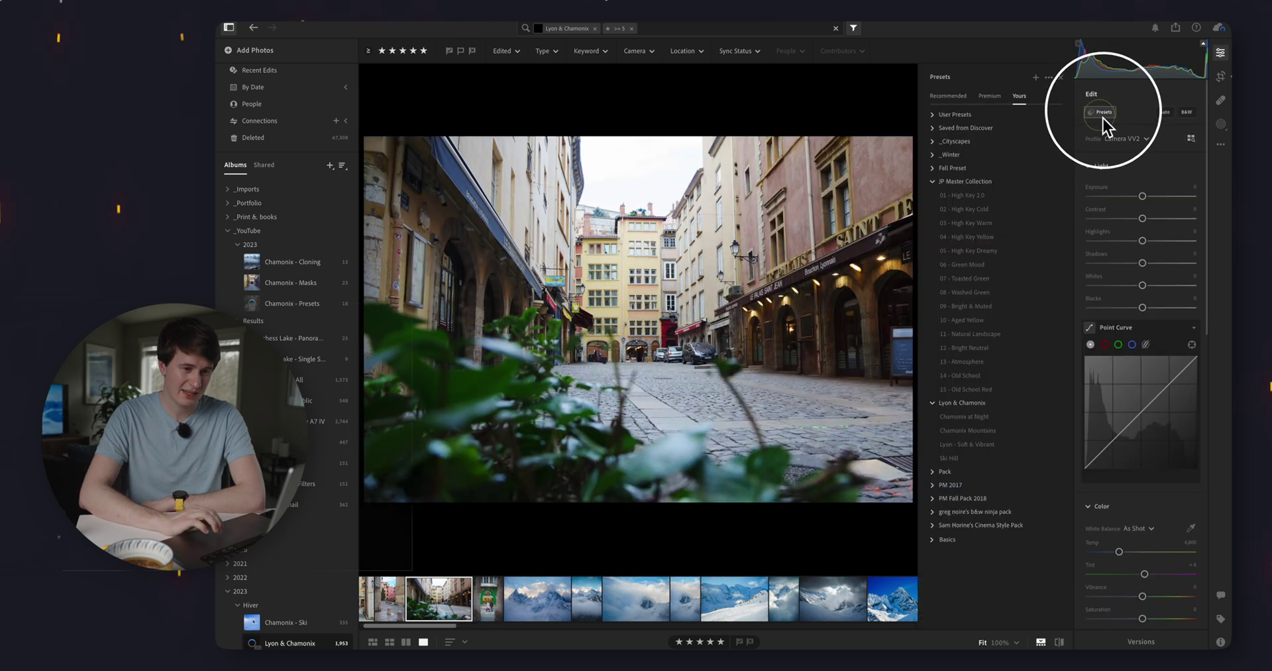
left_click(935, 181)
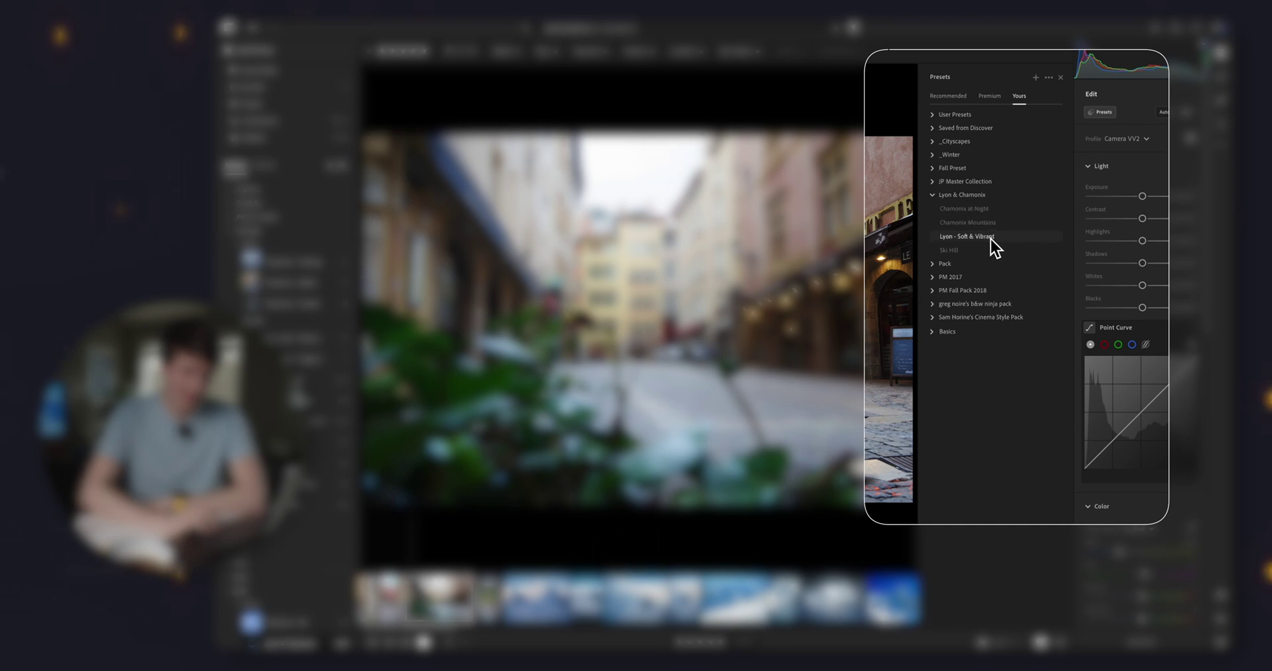
left_click(988, 237)
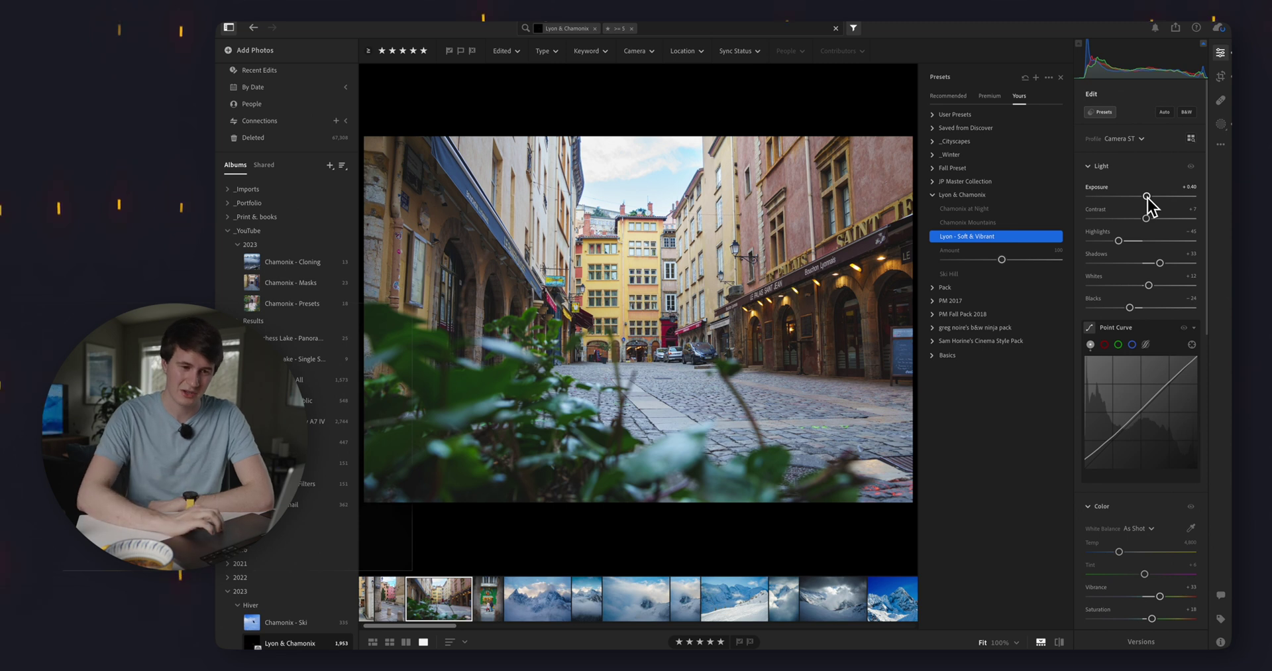
Set exposure to -0.10 and shadows to +49, then start a sky mask
left_click_drag(1147, 201, 1147, 200)
right_click(1147, 200)
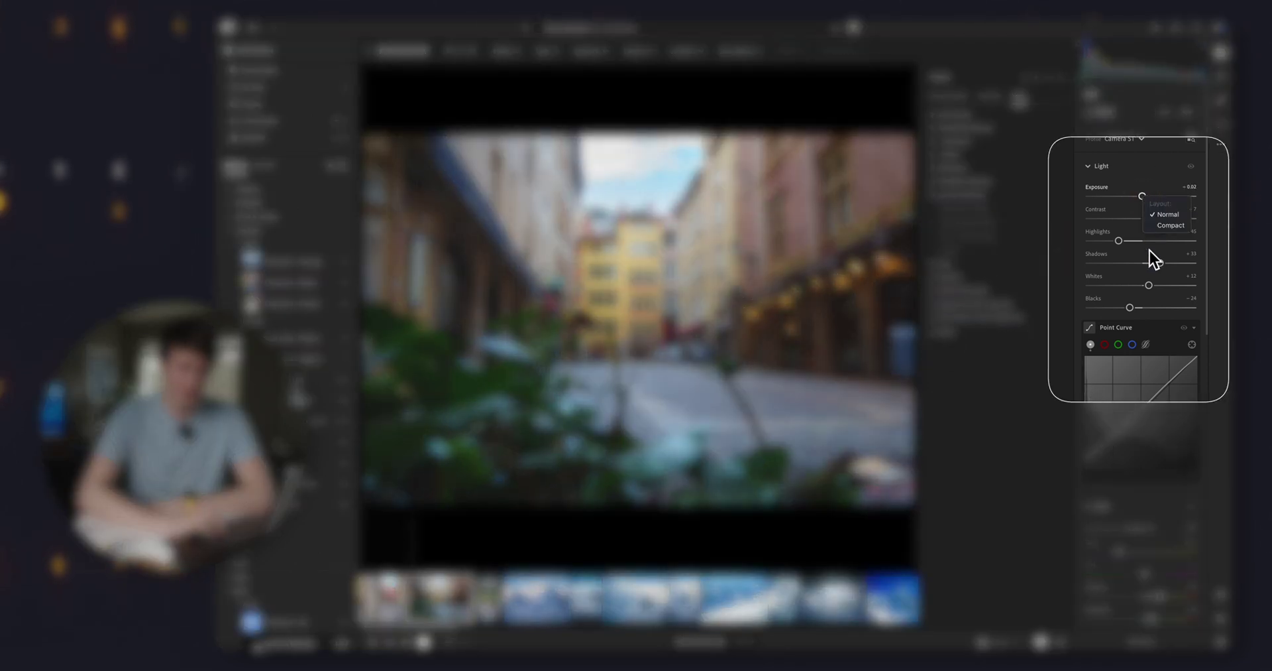
left_click(1131, 222)
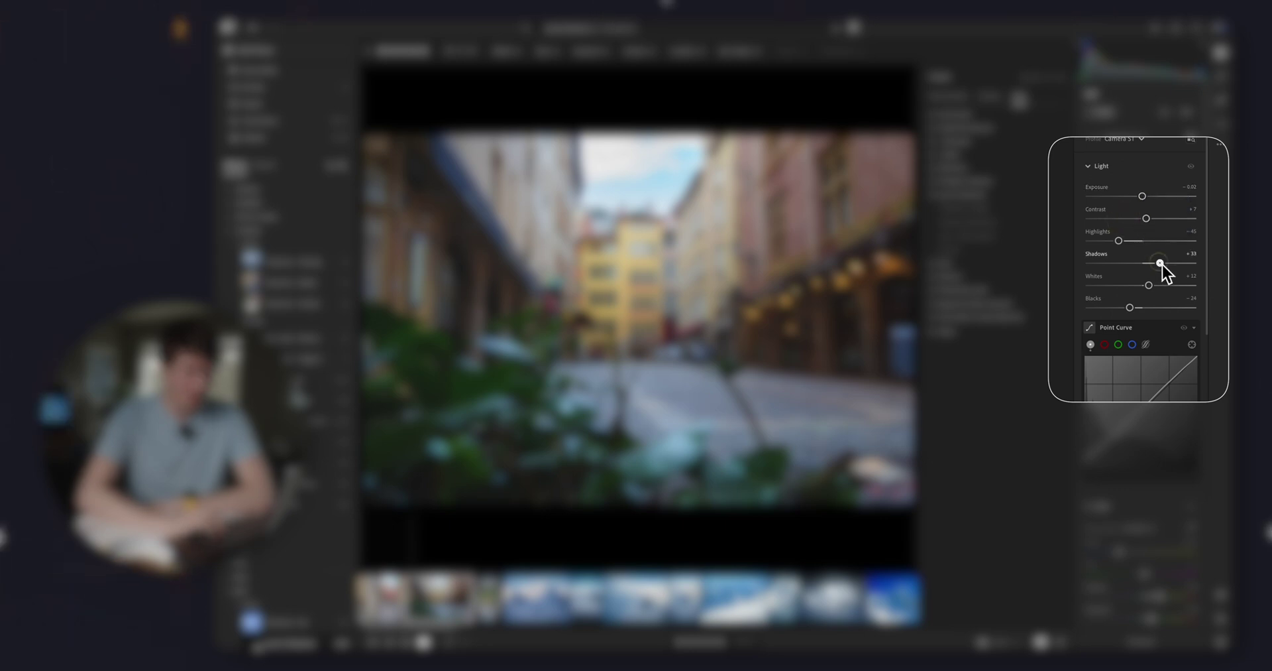
left_click_drag(1171, 268, 1173, 267)
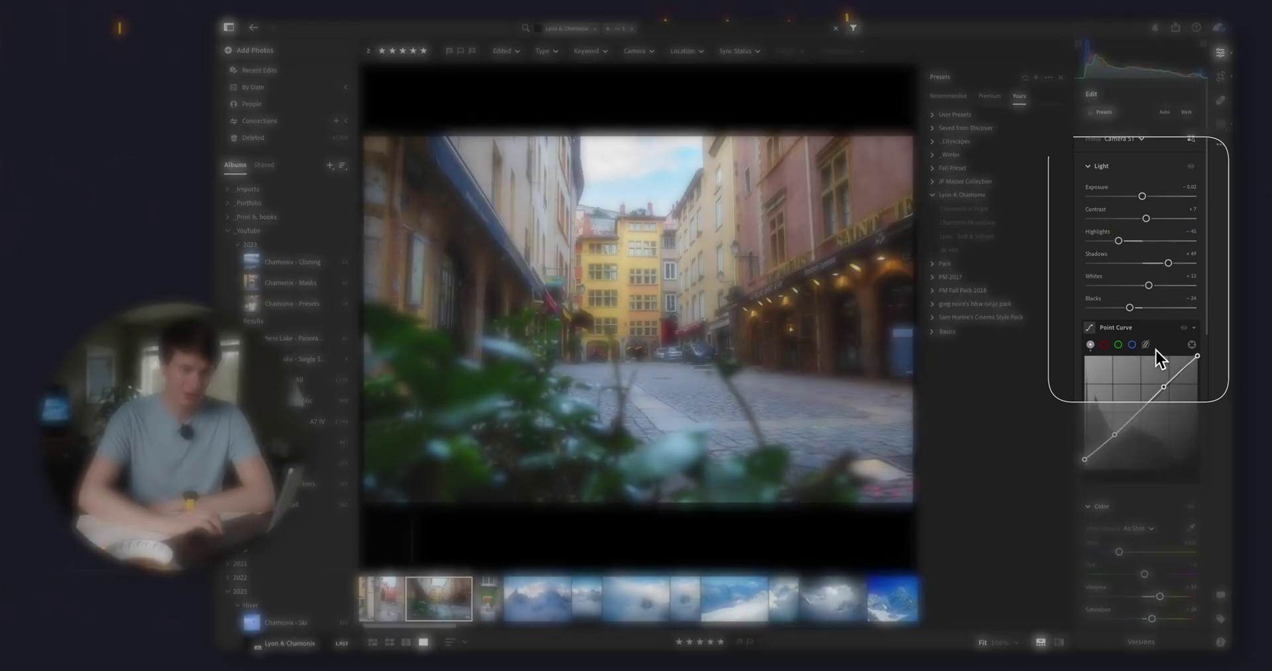
left_click(1220, 125)
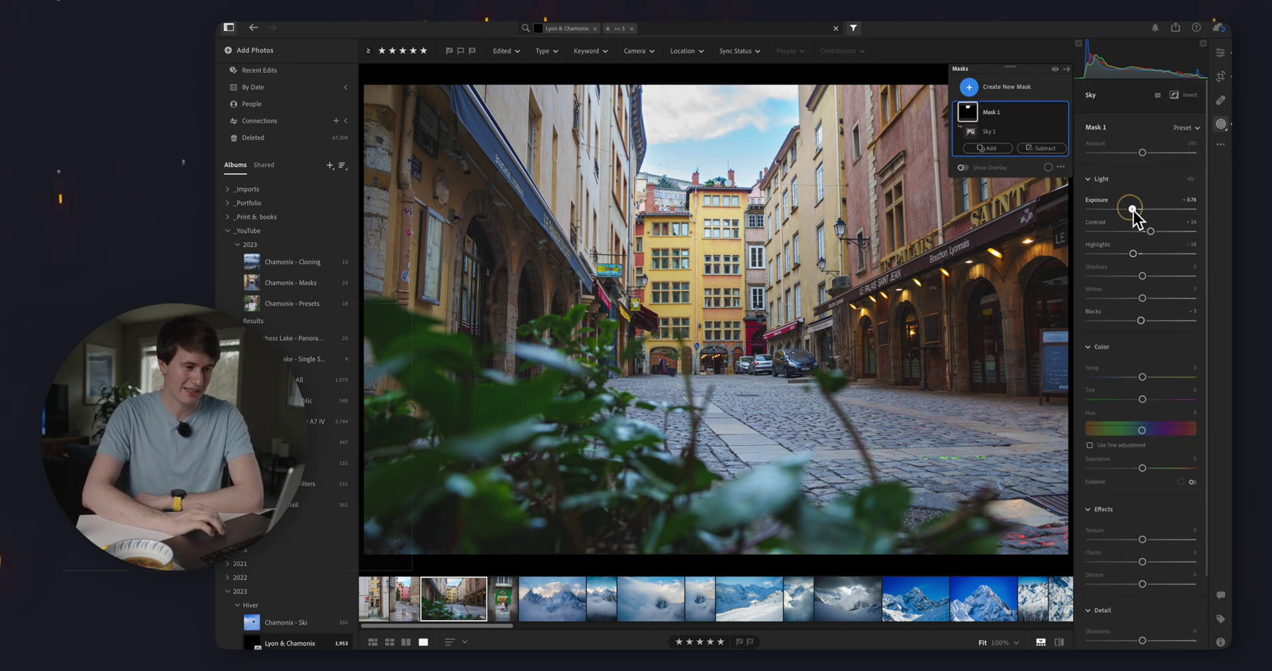
Leave Masking and open the vertical foggy mountain photo from the filmstrip
left_click(1223, 59)
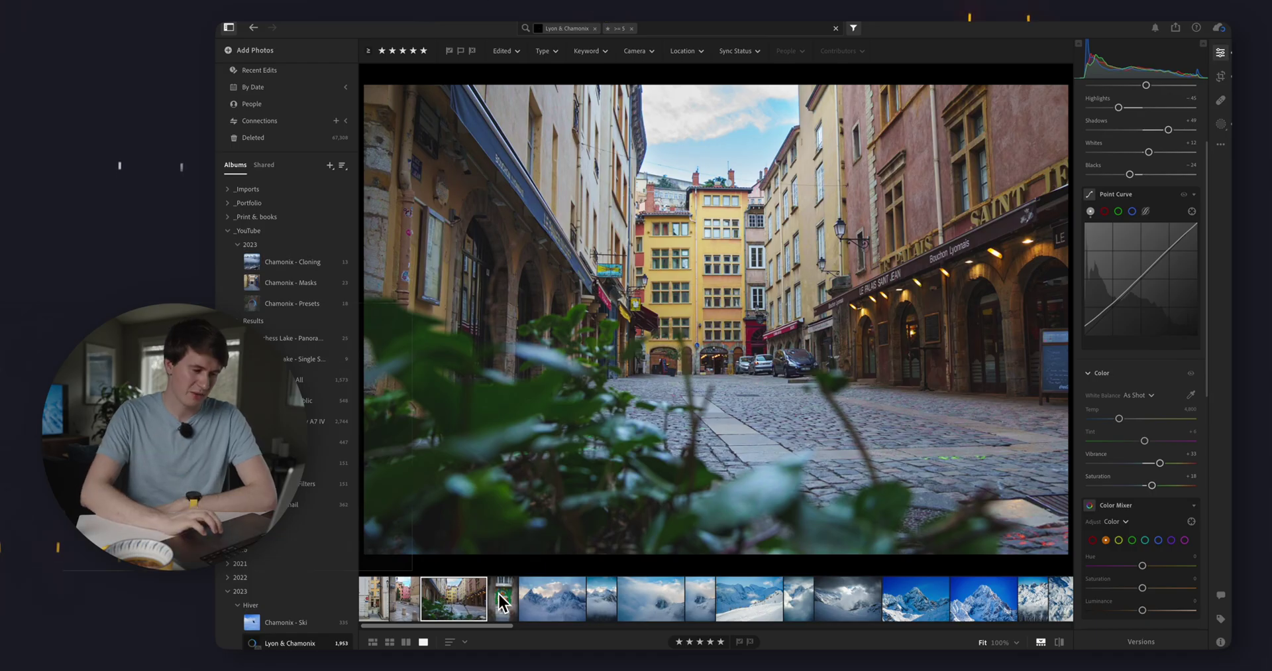
left_click(606, 606)
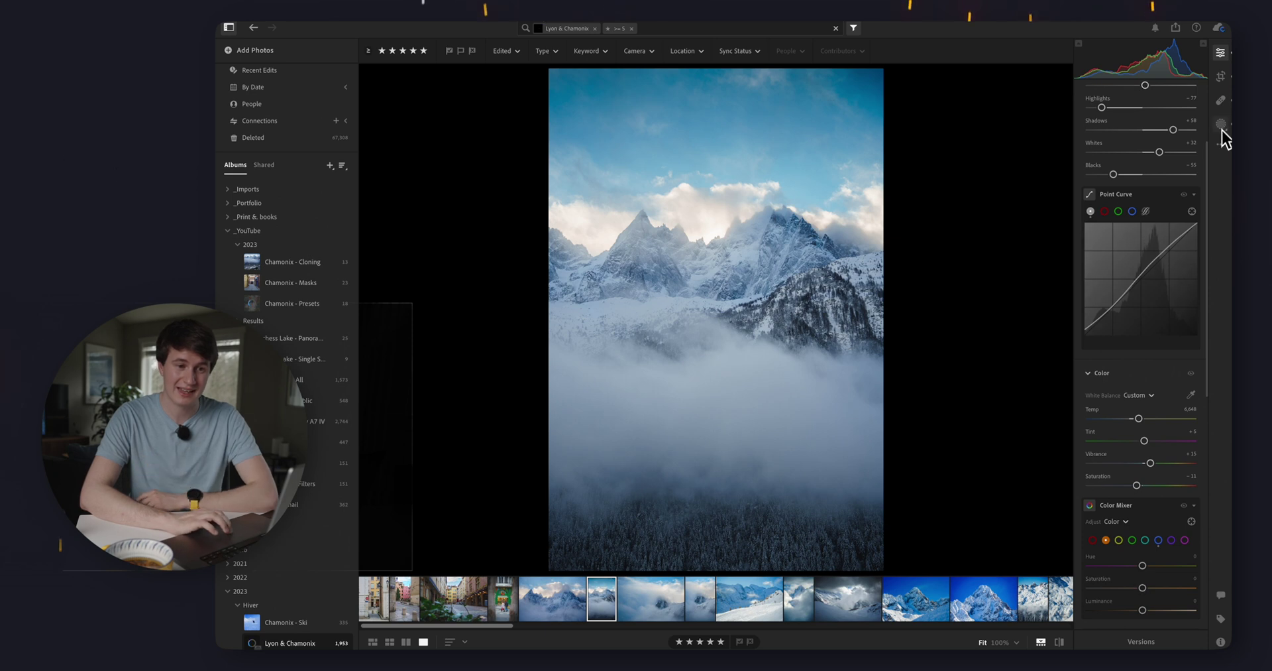
Apply a Recommended preset from the JP Master Collection to the foggy mountain photo
scroll(1161, 139, "up", 3)
left_click(1103, 112)
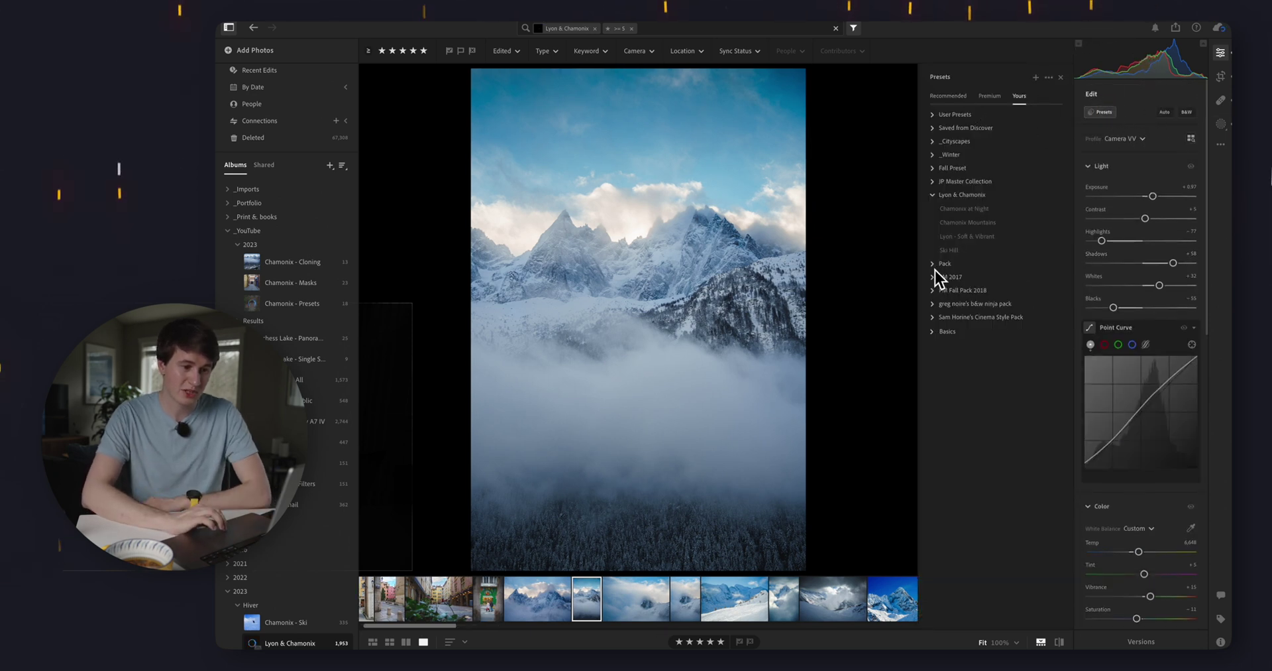
left_click(933, 184)
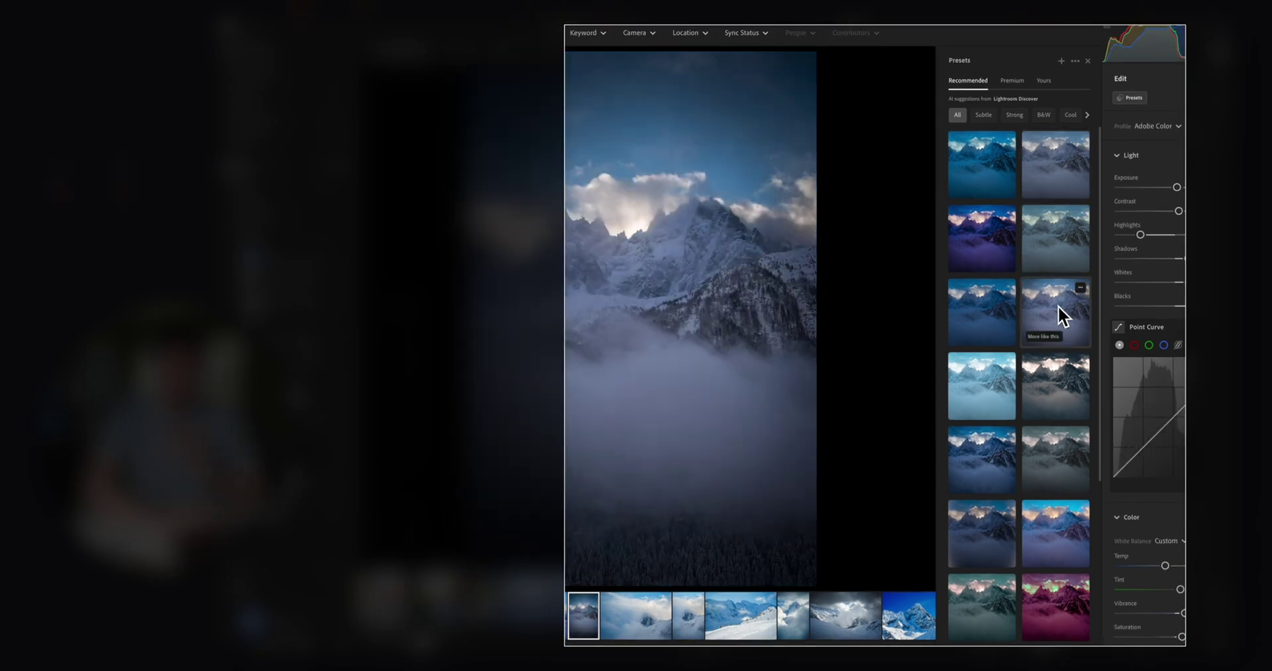
left_click(1057, 304)
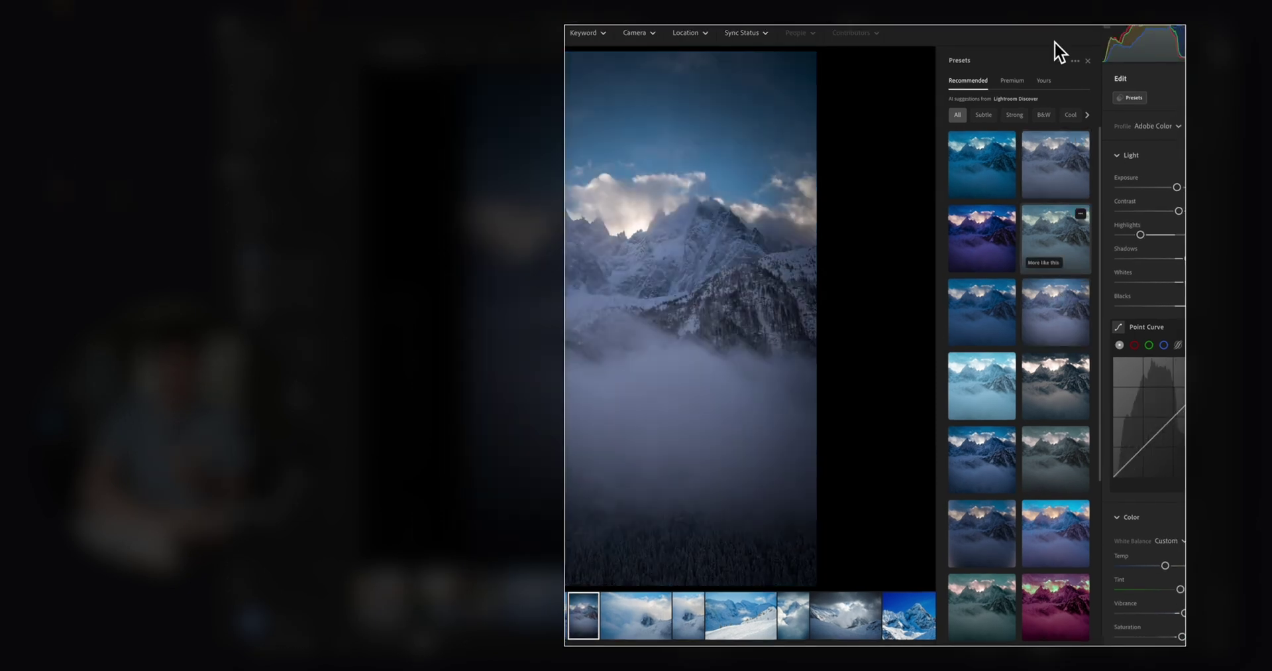
Switch to your own preset groups and select the blue range in the Color Mixer
left_click(1043, 78)
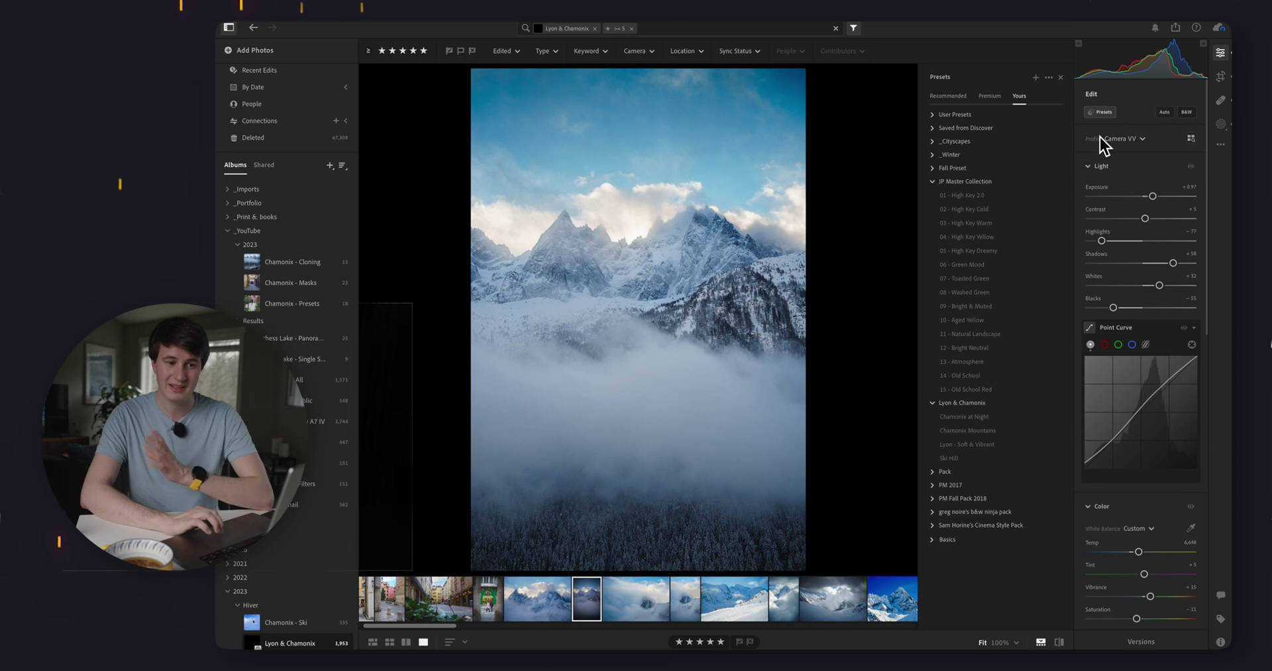
scroll(1155, 200, "down", 2)
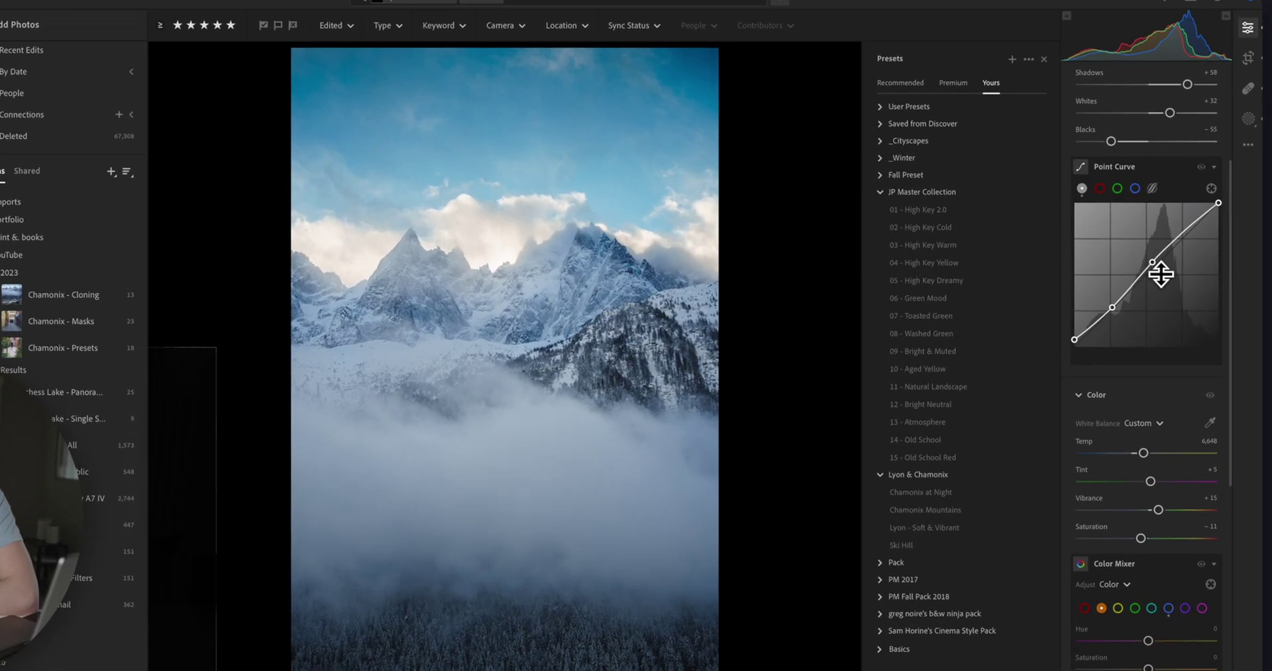
scroll(1214, 542, "down", 2)
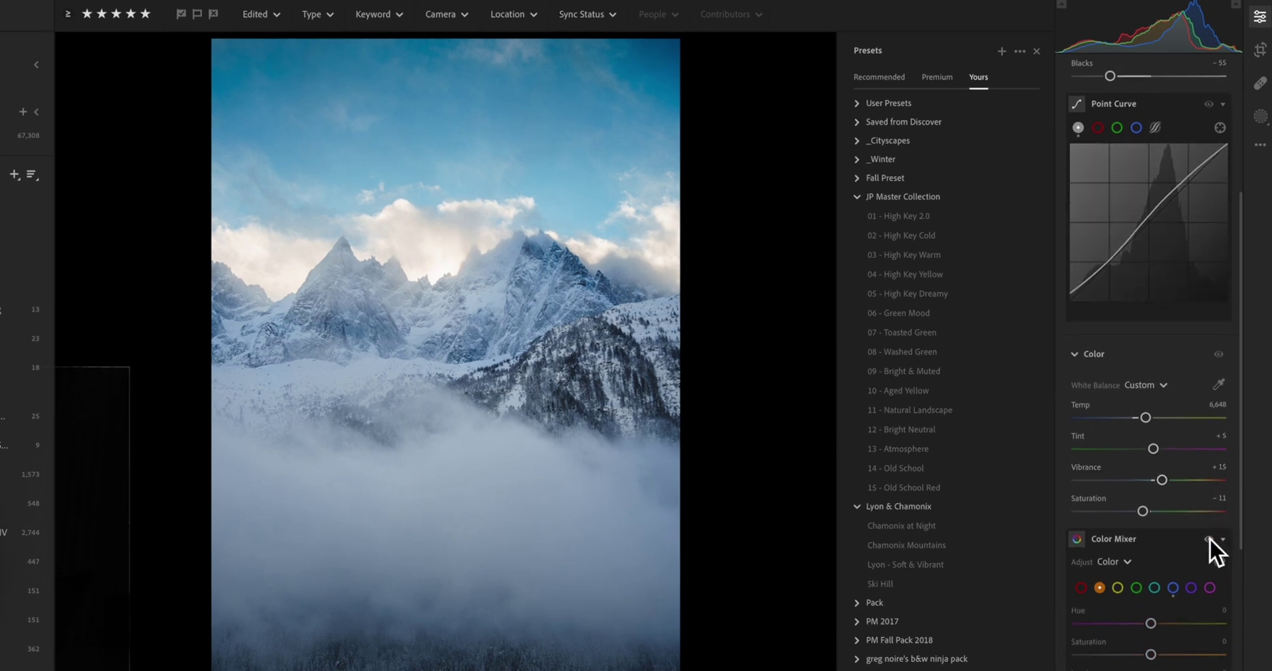
scroll(1210, 539, "down", 3)
left_click(1175, 500)
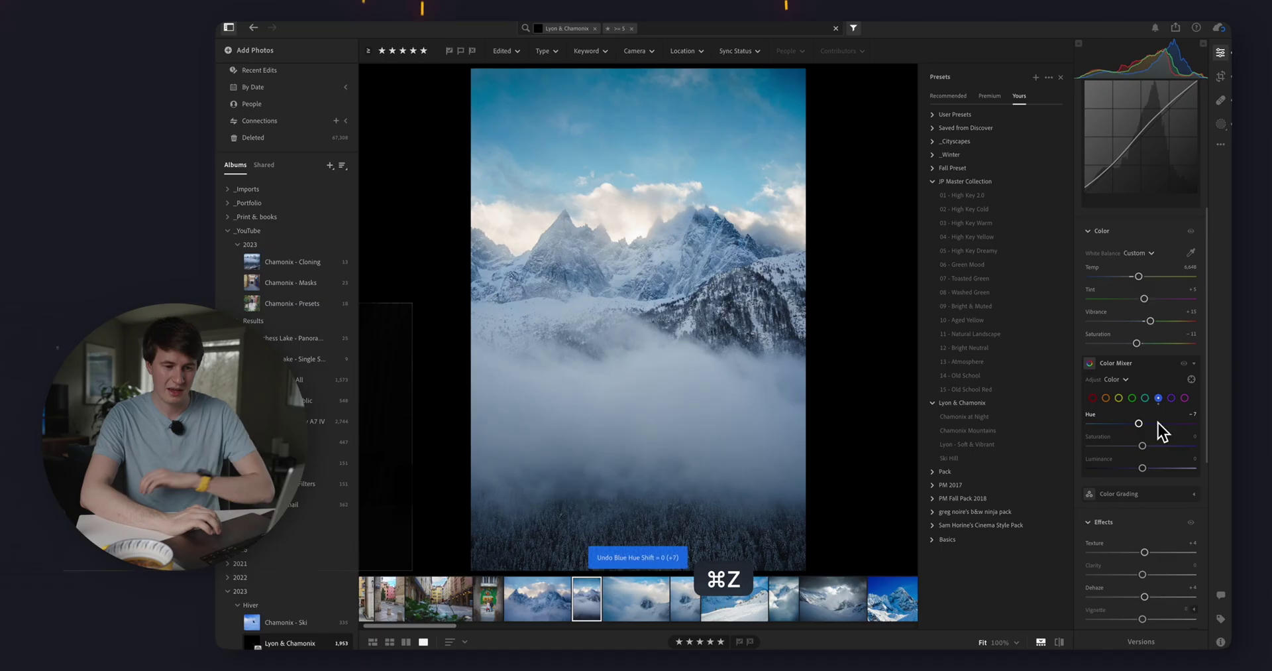
Scroll the Edit panel and filmstrip to show the sunny ski-slope photo with two hikers
scroll(1158, 423, "down", 6)
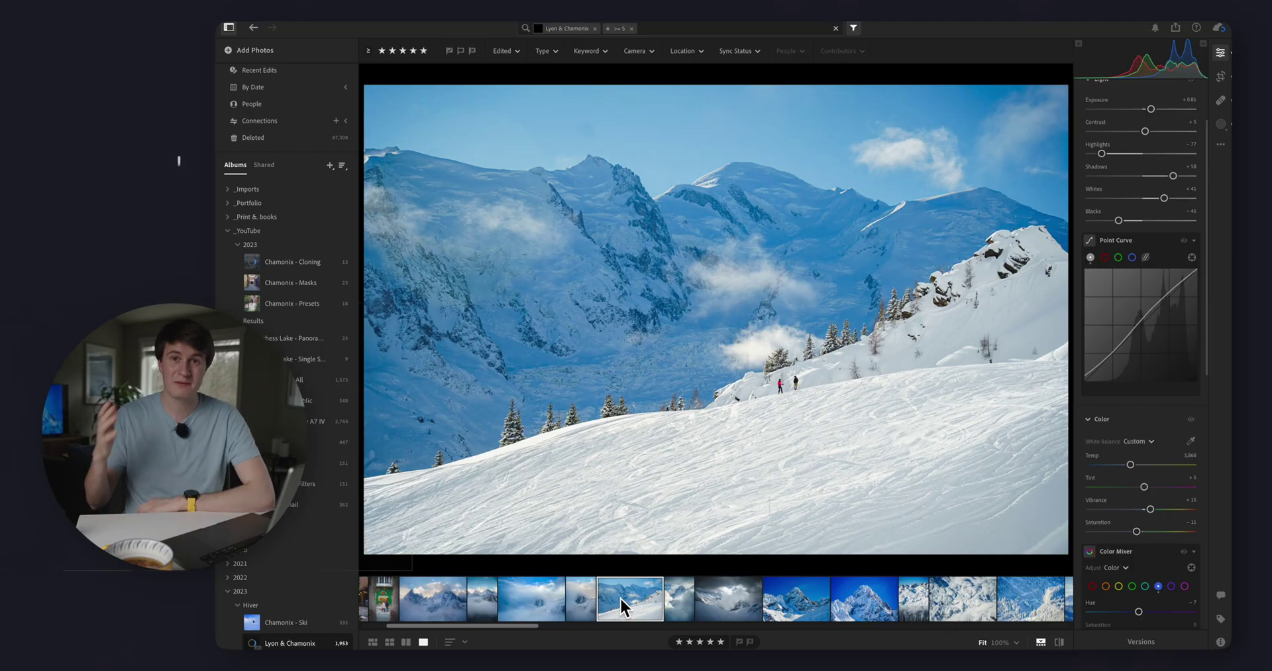
scroll(619, 595, "up", 2)
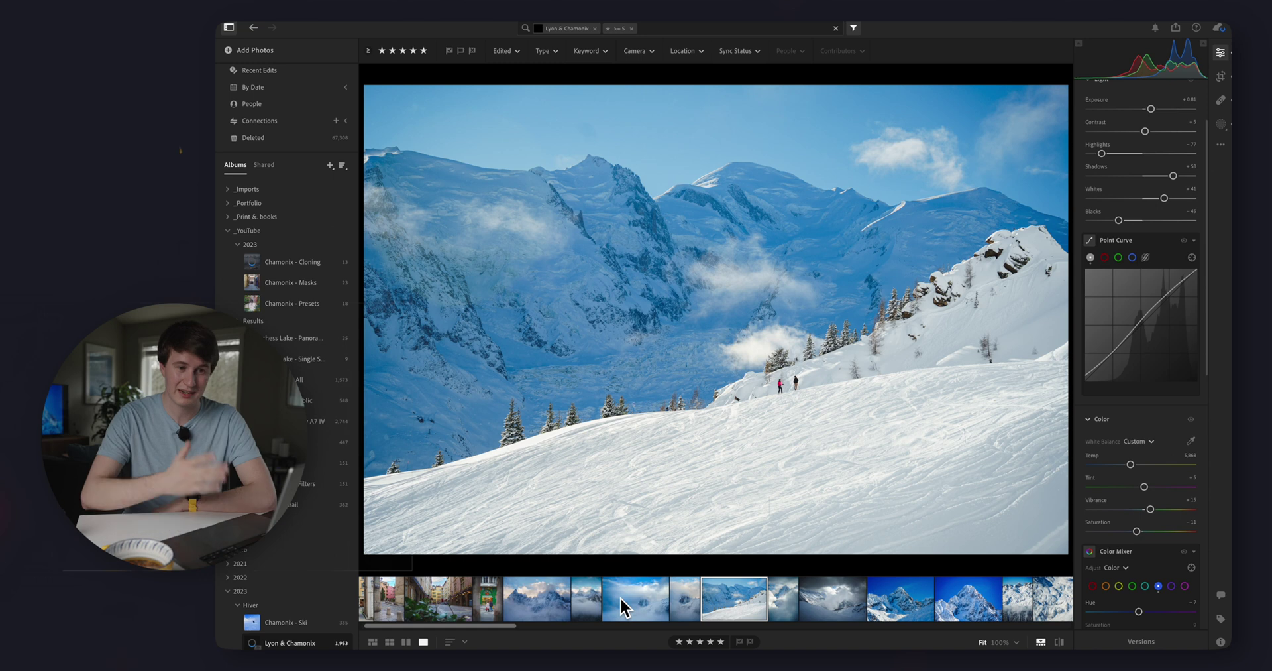
Apply the Chamonix Mountains preset to the skiers photo and raise exposure to about +0.98
scroll(1186, 136, "up", 3)
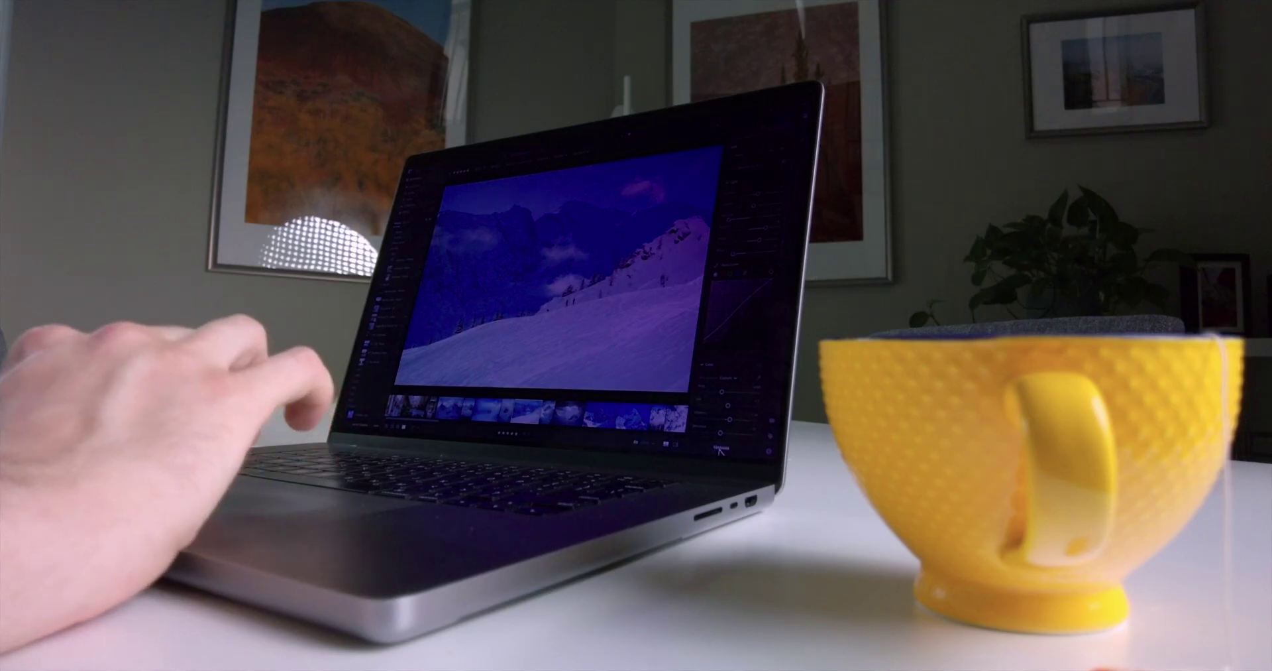
left_click(720, 449)
key("Right")
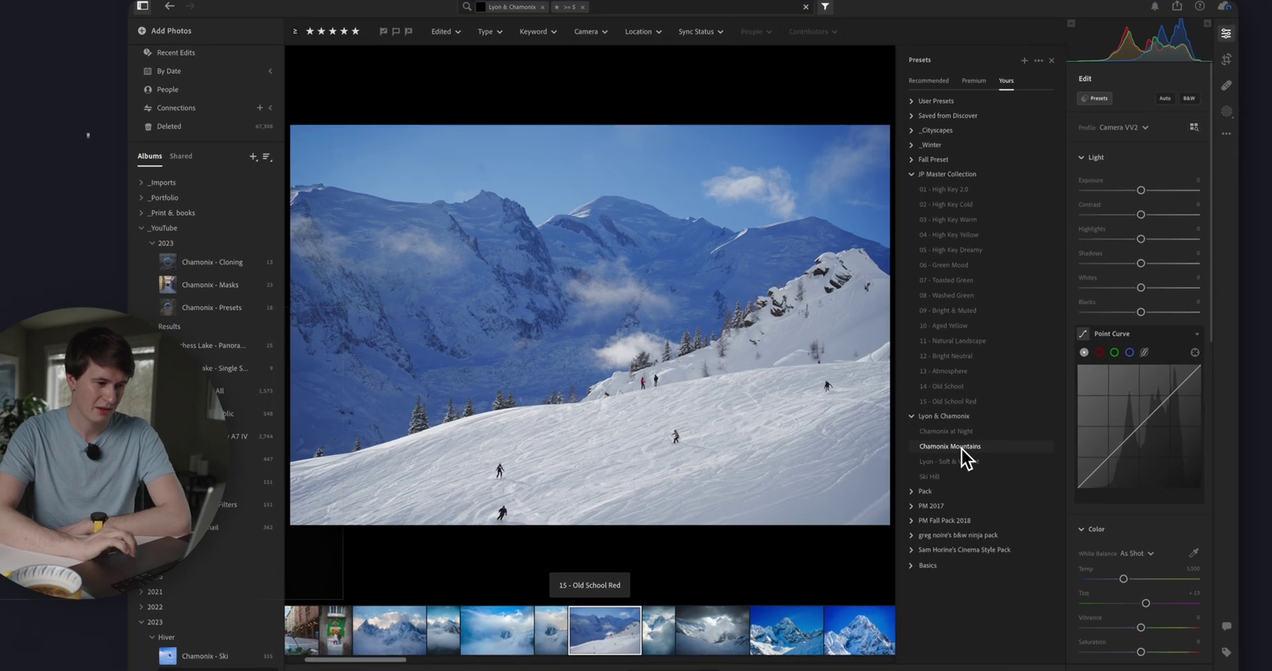
left_click(961, 446)
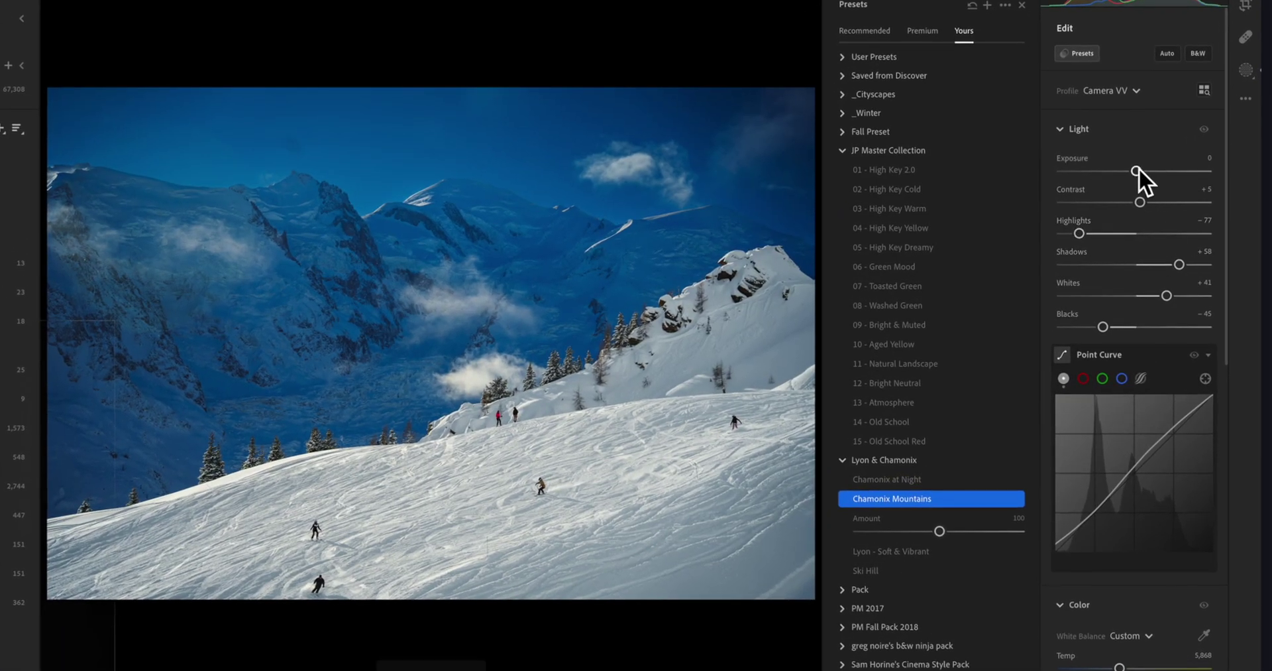
left_click_drag(1139, 169, 1156, 175)
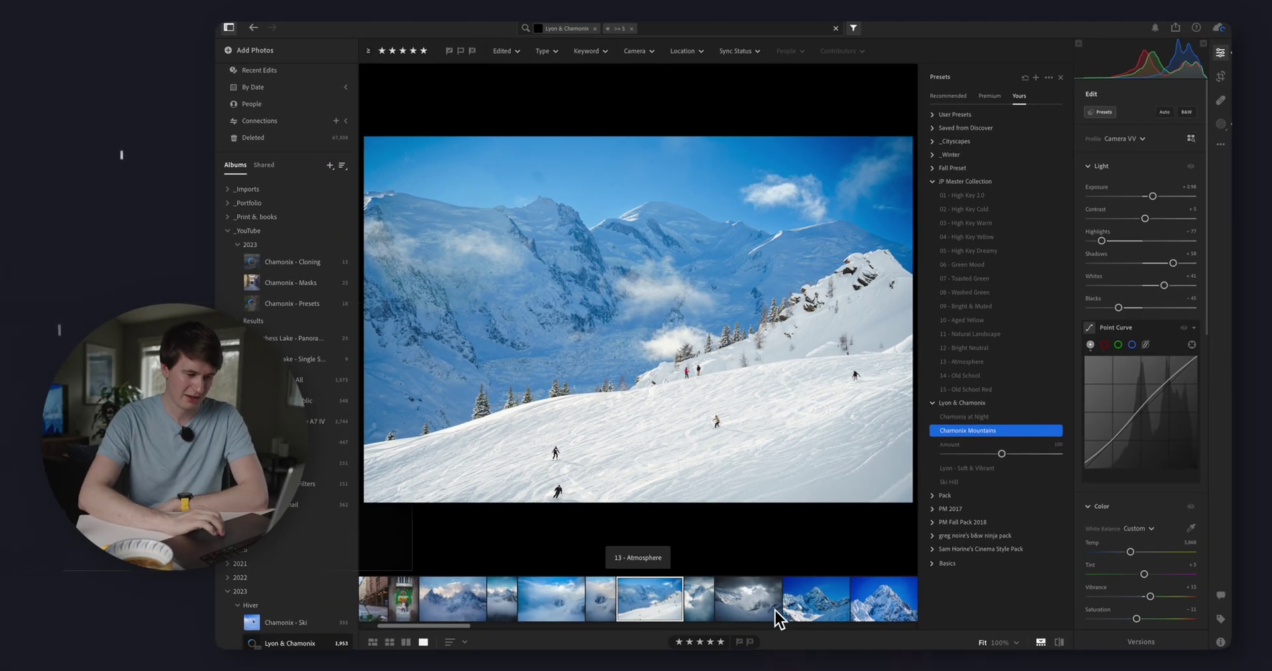
scroll(769, 600, "right", 2)
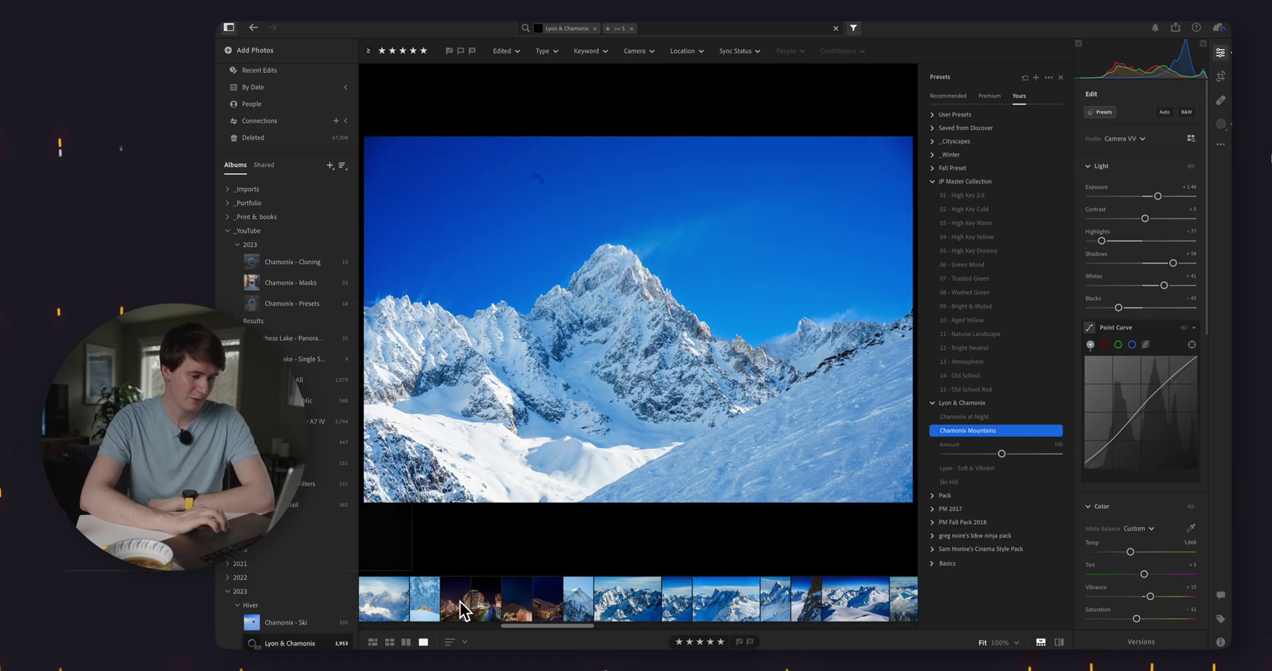
left_click(460, 602)
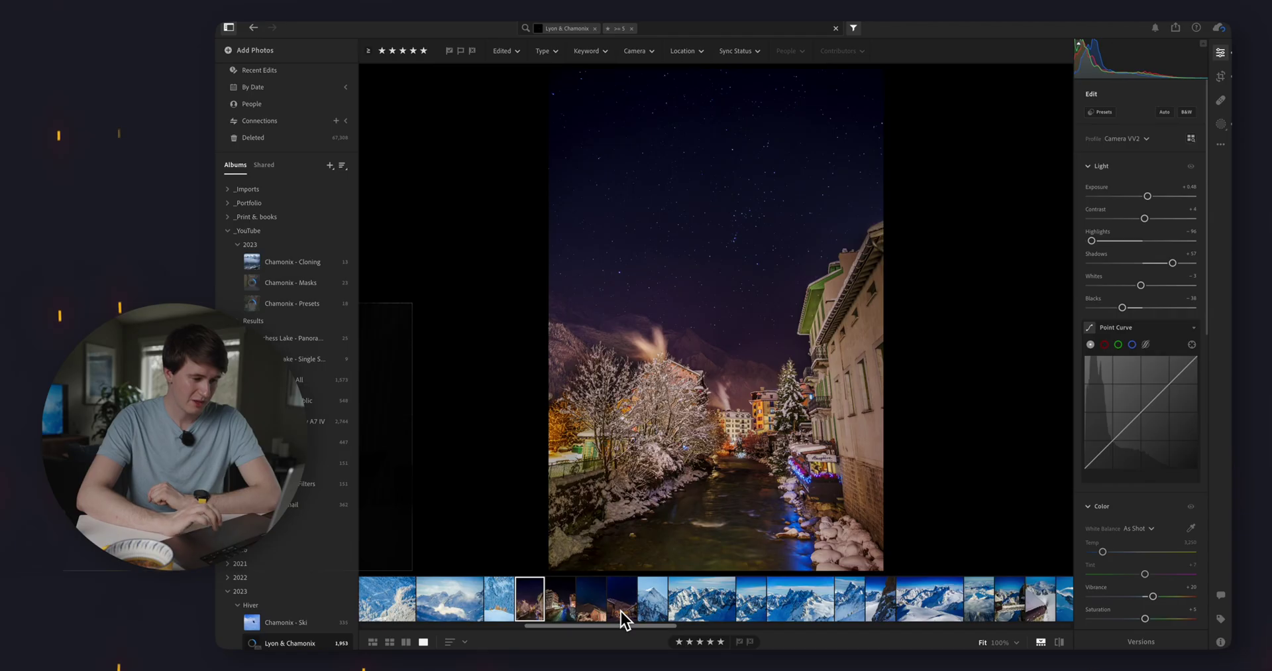
Revert the starry night village photo to Original, then apply the Chamonix at Night preset
left_click(620, 608)
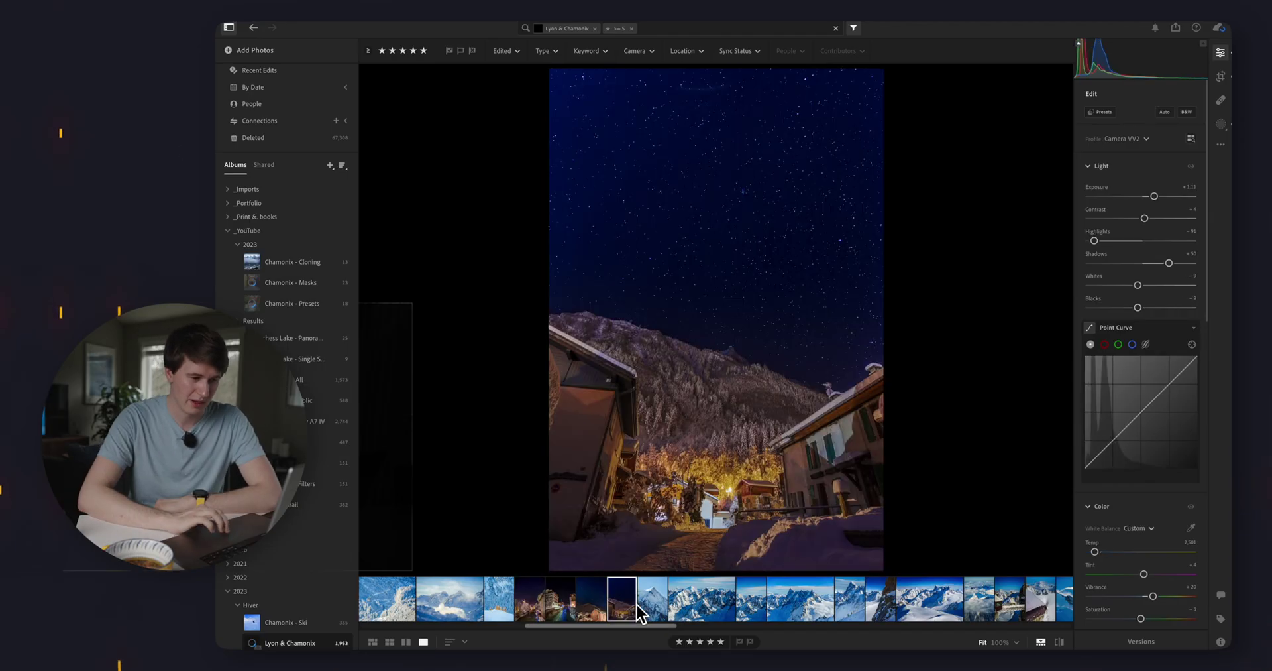
left_click(1151, 644)
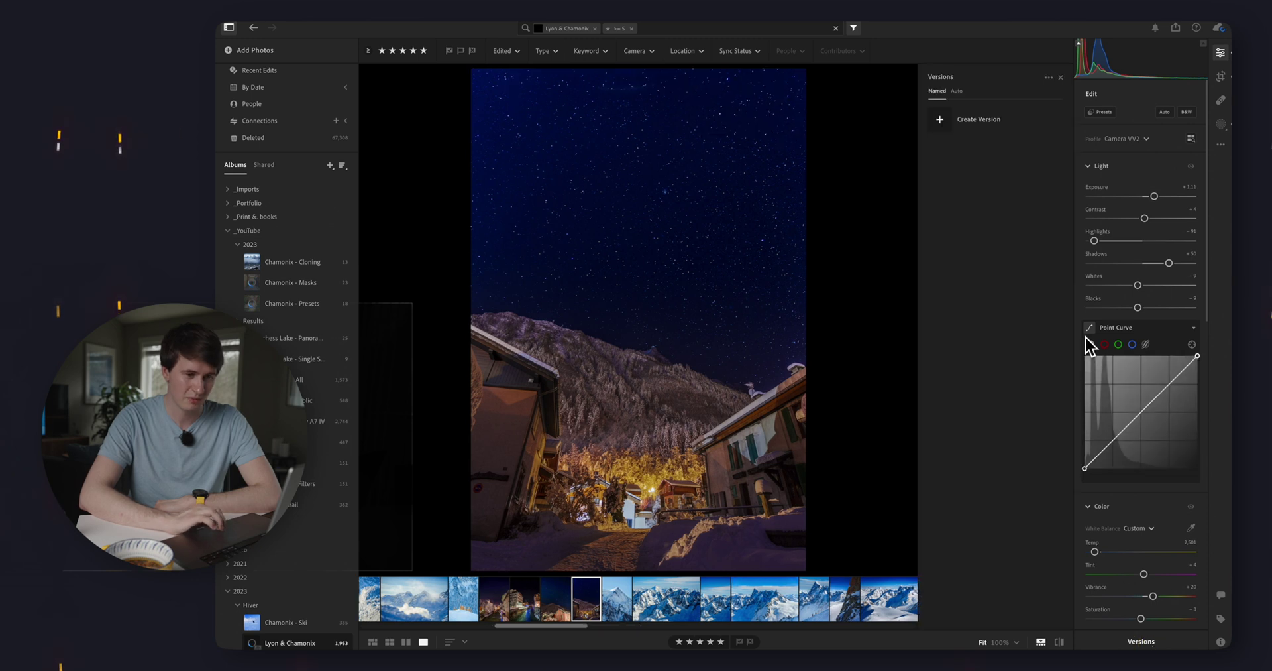
left_click(980, 151)
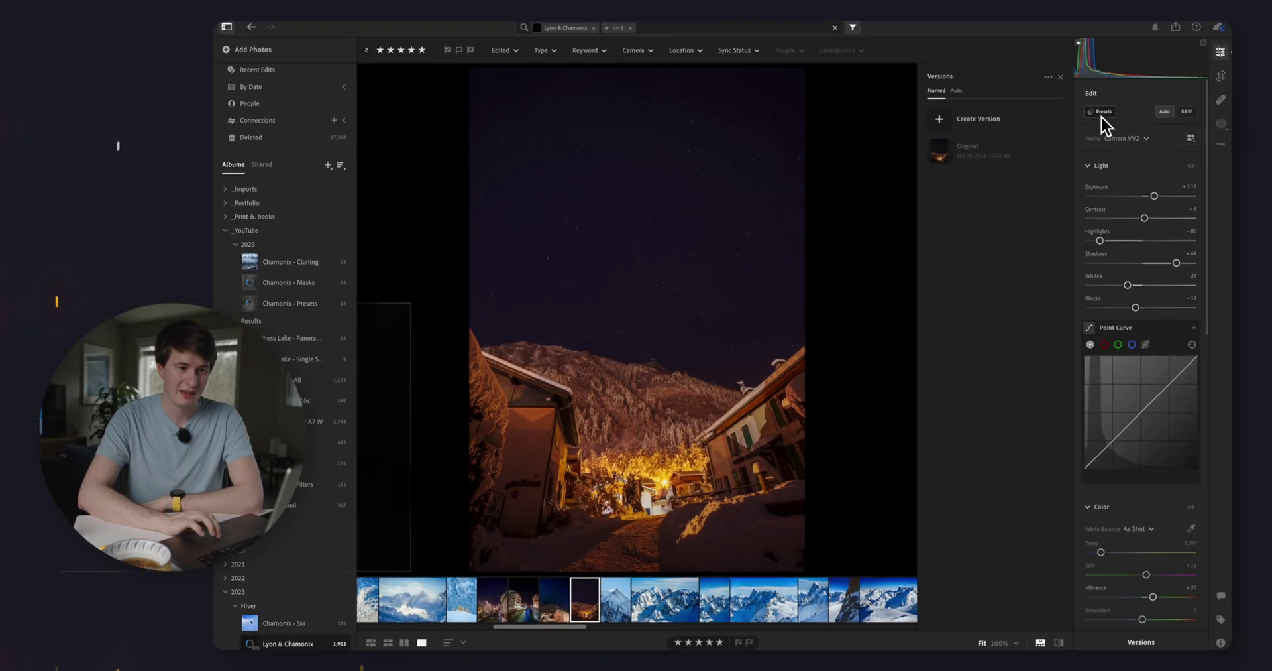
left_click(1077, 53)
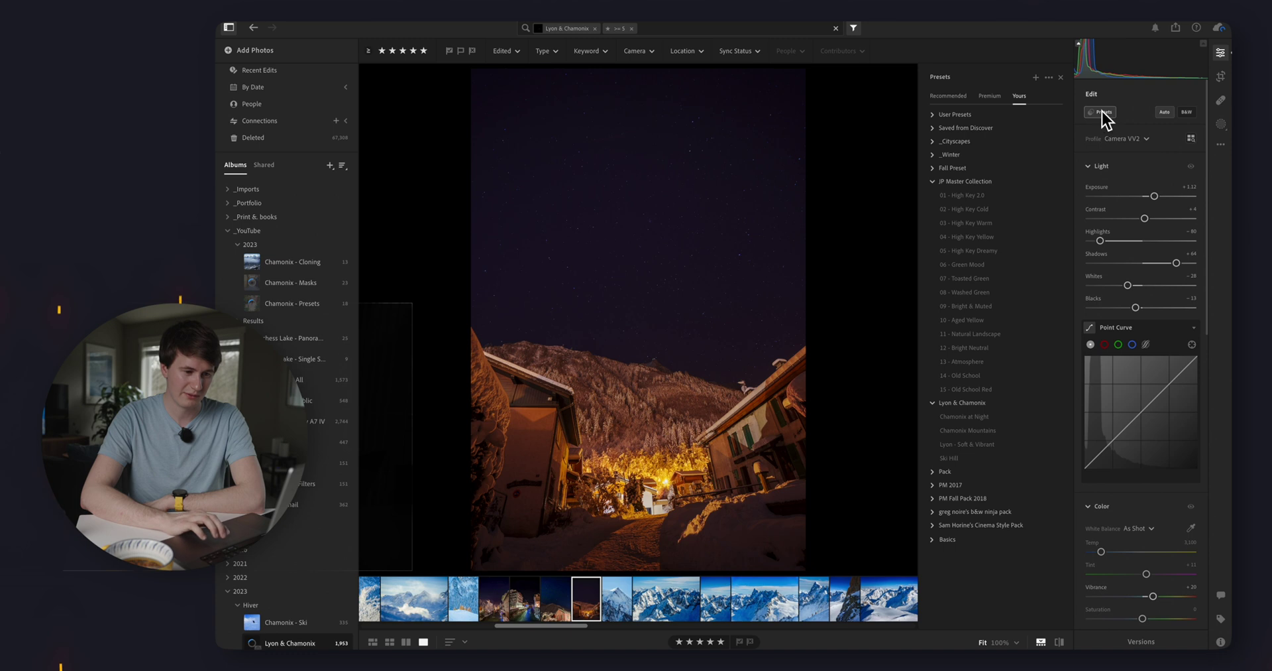
left_click(988, 418)
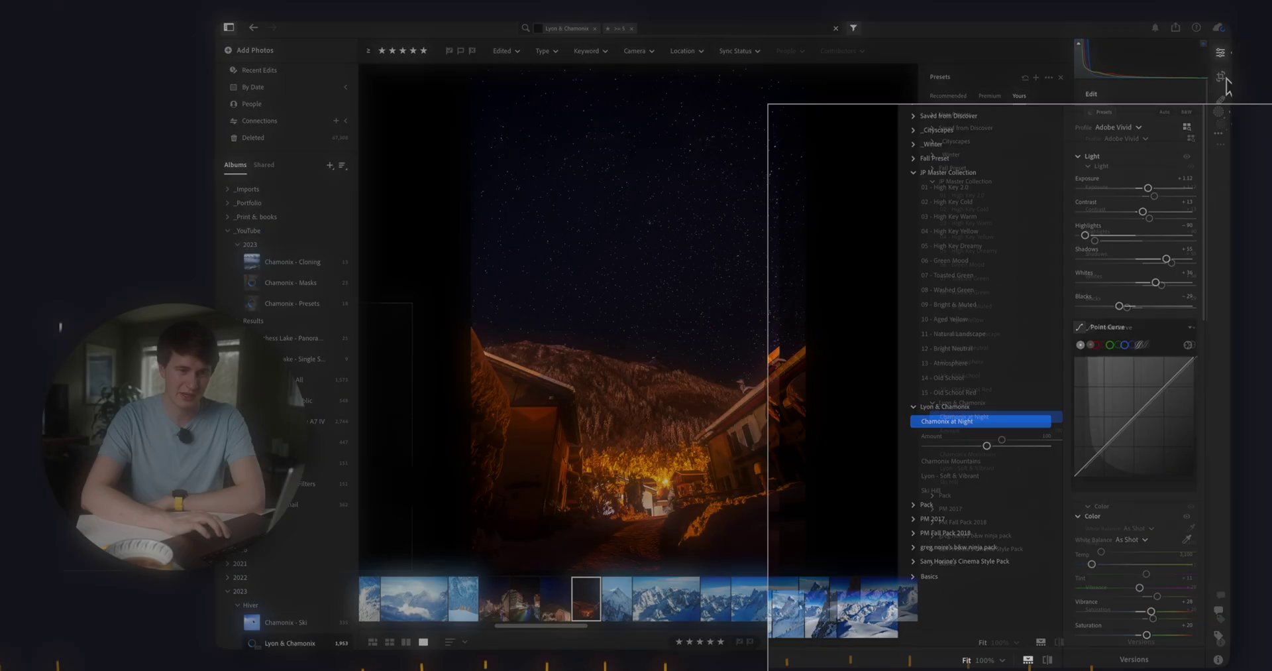
Straighten the night village photo by +2.53 with the Crop tool
left_click(1224, 78)
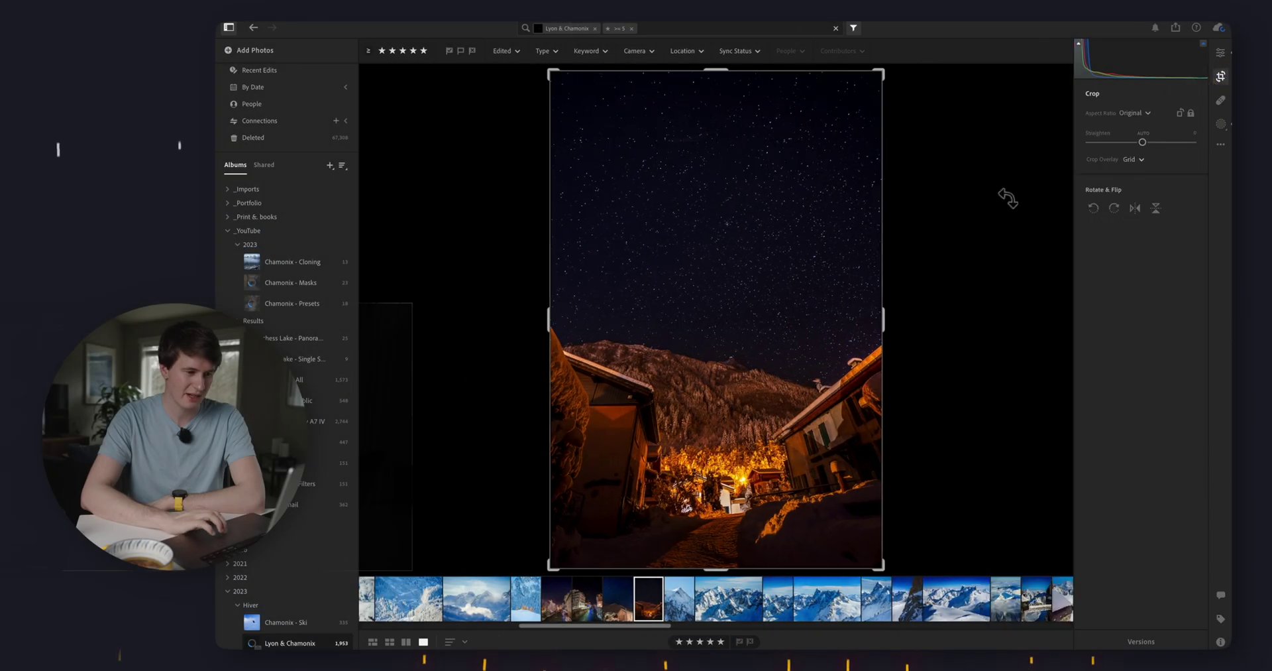
left_click_drag(921, 222, 926, 230)
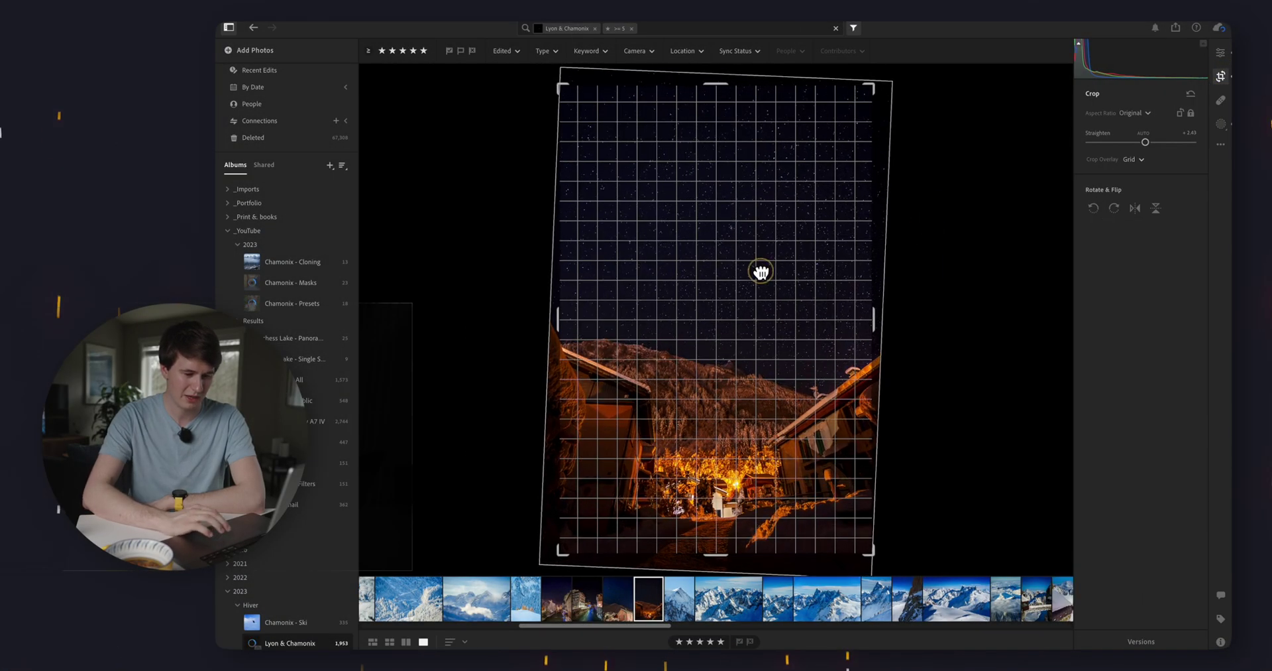
key("Return")
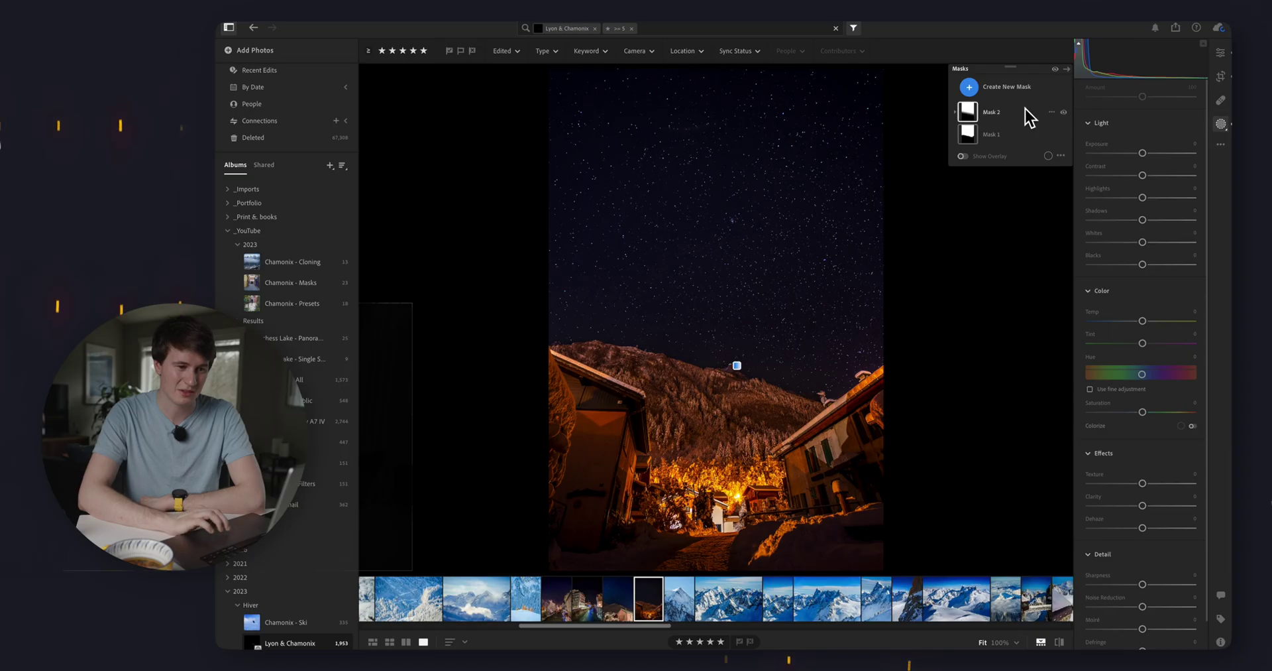
Move Mask 2's linear gradient higher and raise exposure to +1.72
left_click(737, 365)
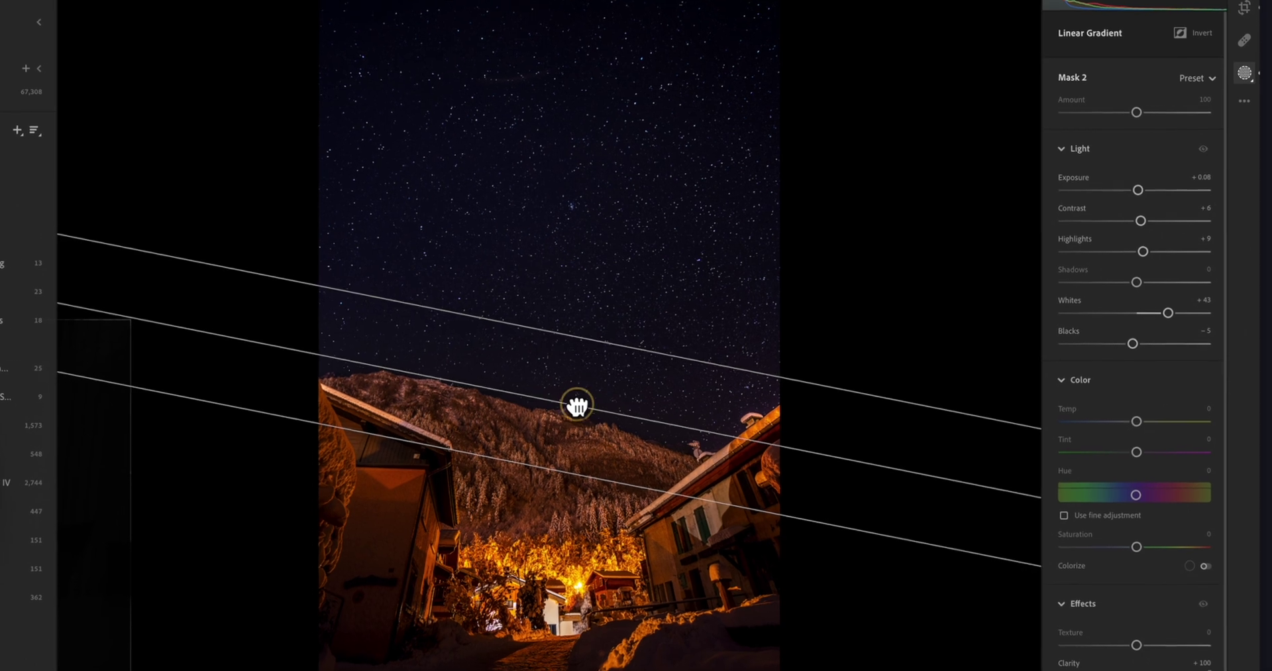
left_click_drag(577, 404, 562, 379)
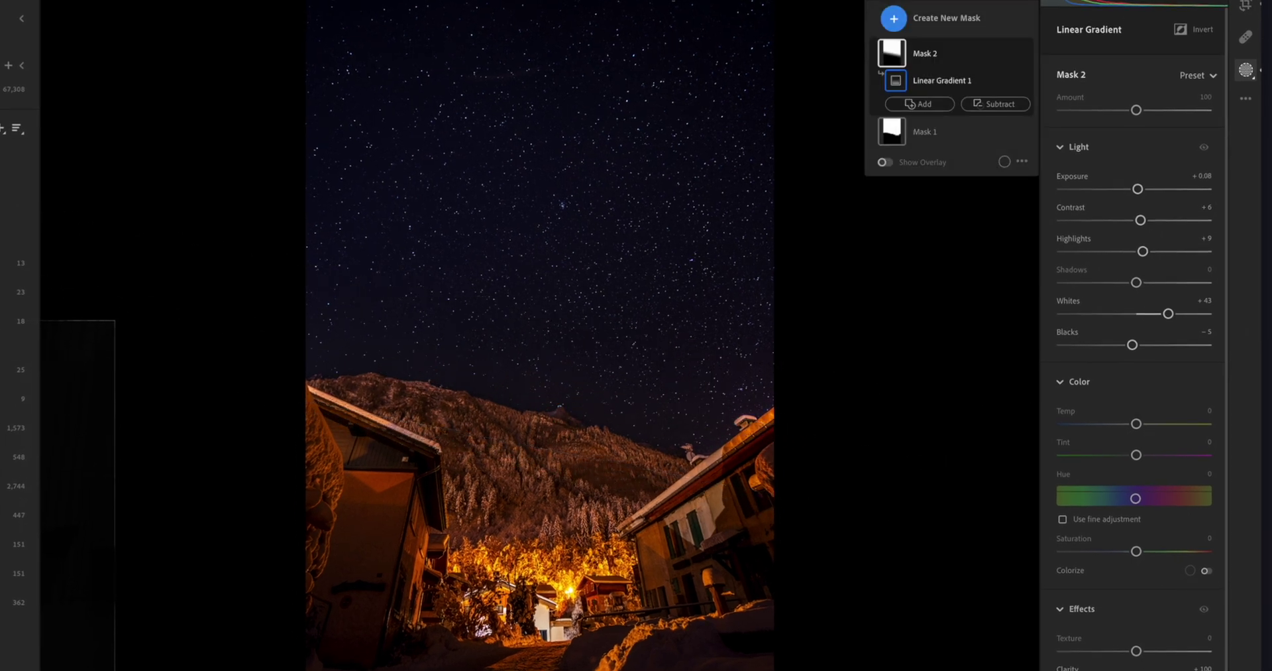
key("e")
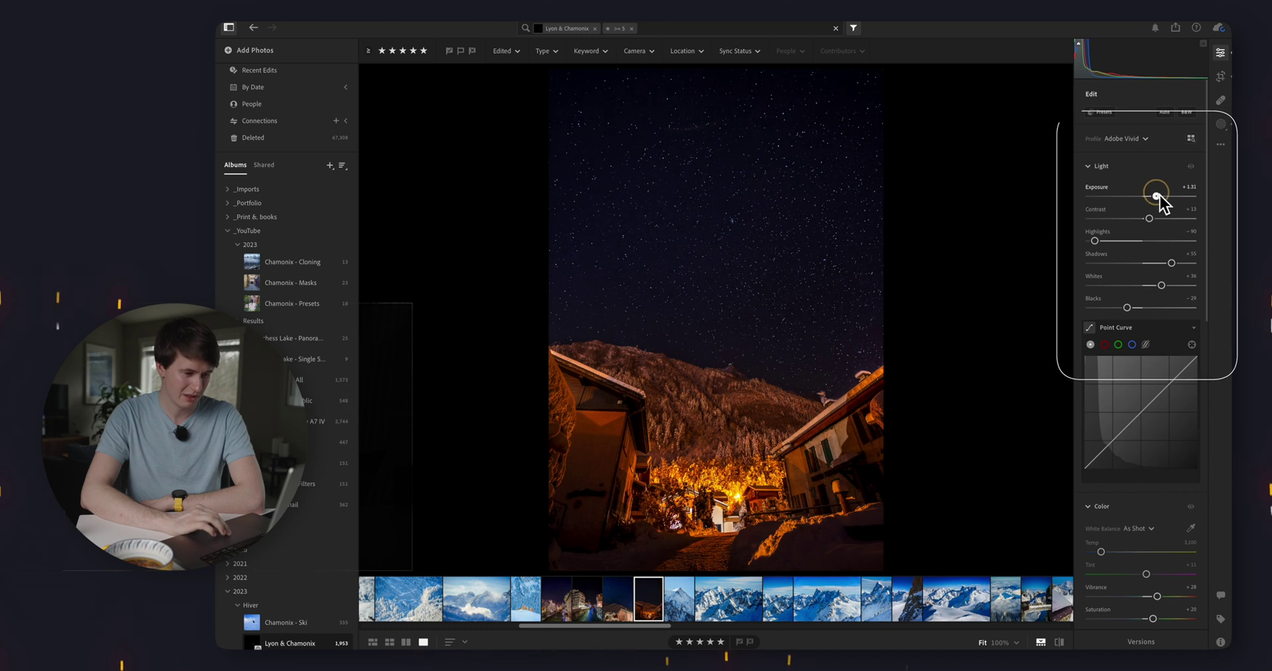
left_click_drag(1160, 195, 1163, 197)
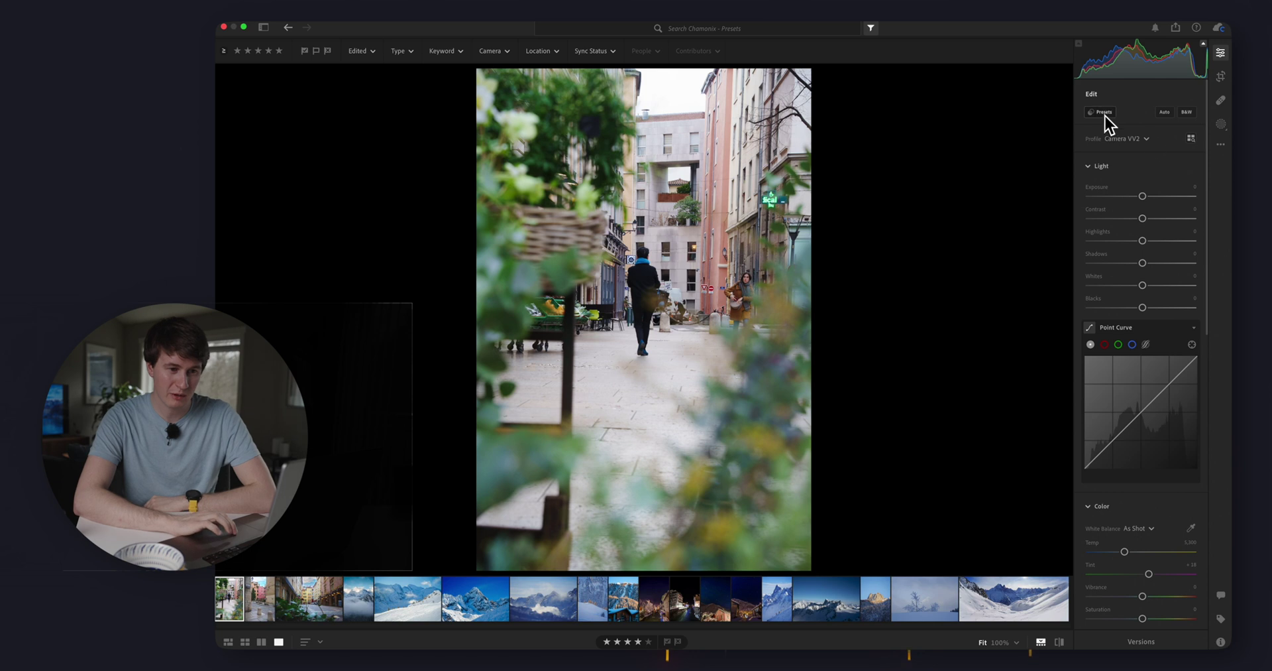
Apply the Lyon - Soft & Vibrant preset, then straighten and reposition the street photo's crop
left_click(1104, 114)
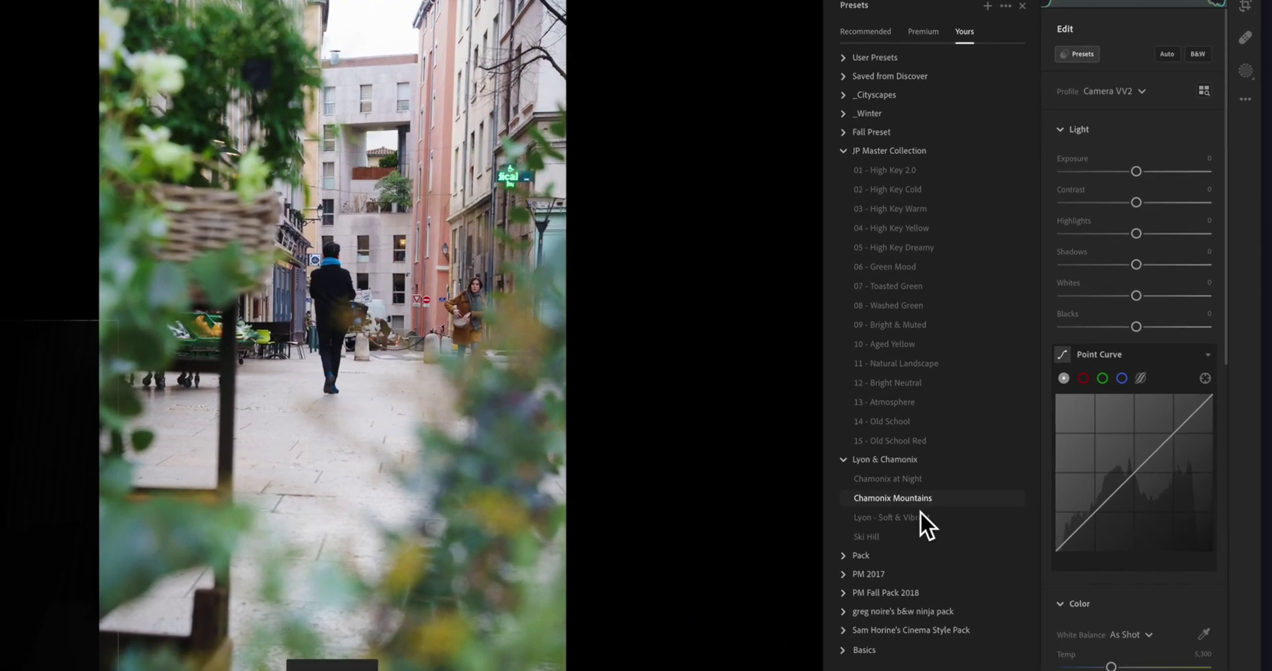
left_click(912, 523)
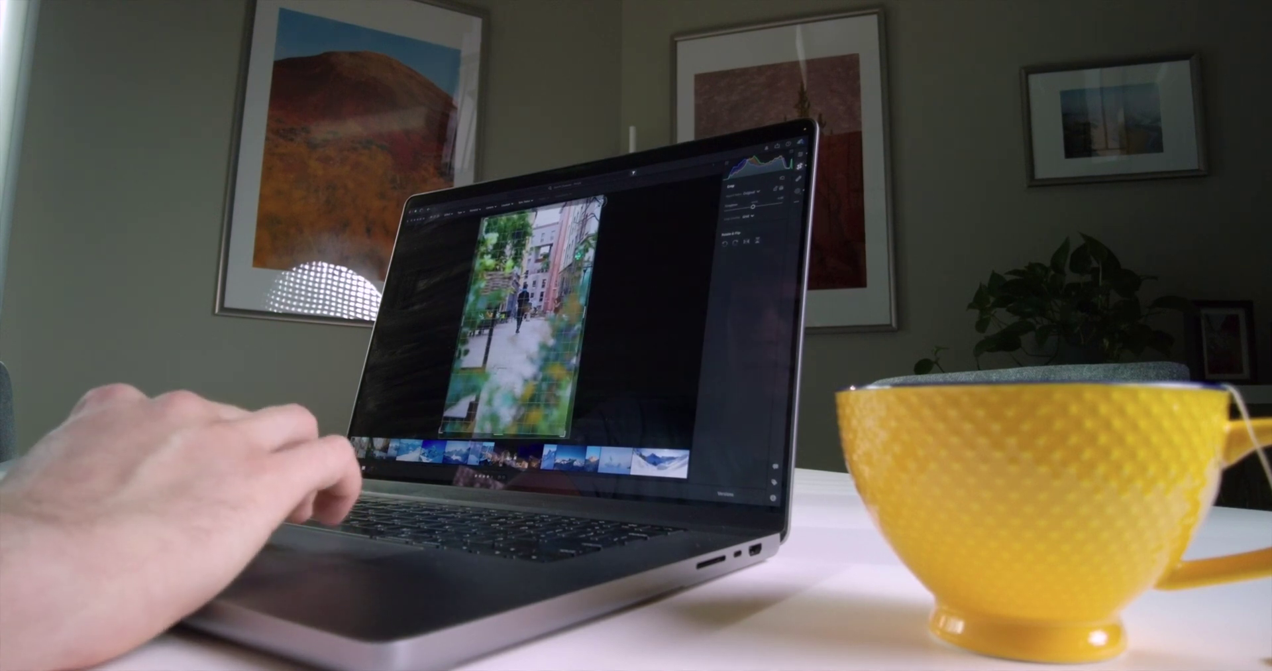
left_click_drag(619, 257, 617, 245)
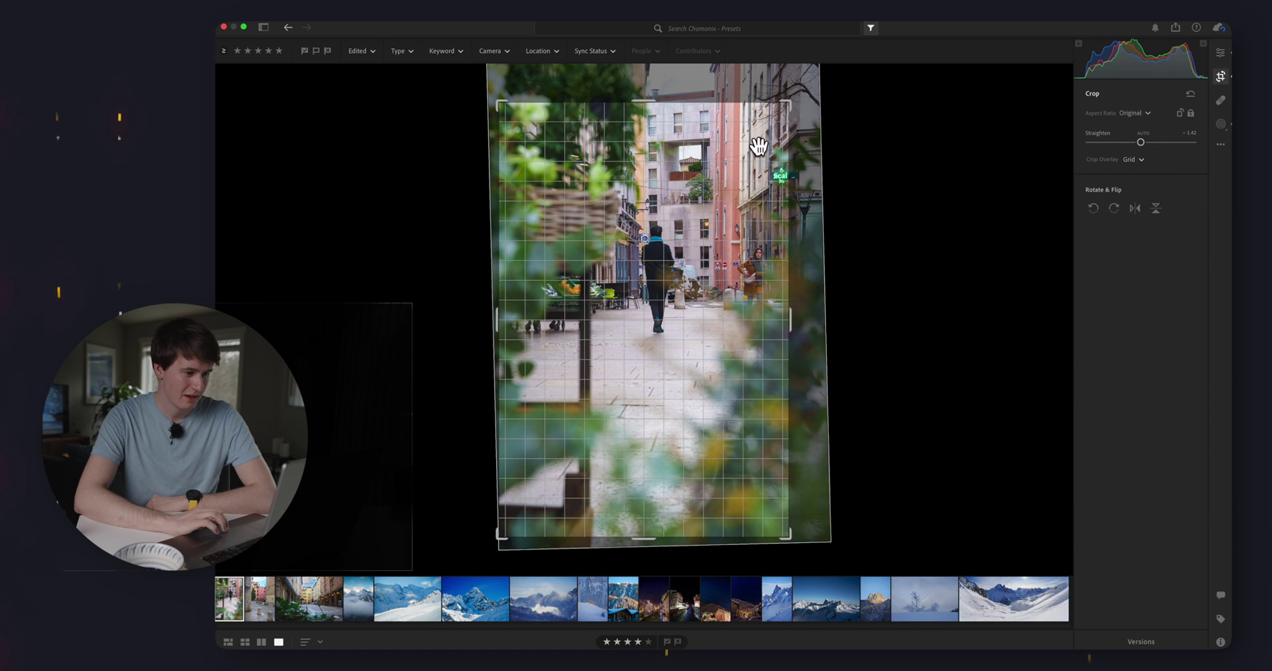
left_click_drag(759, 146, 696, 191)
key("Return")
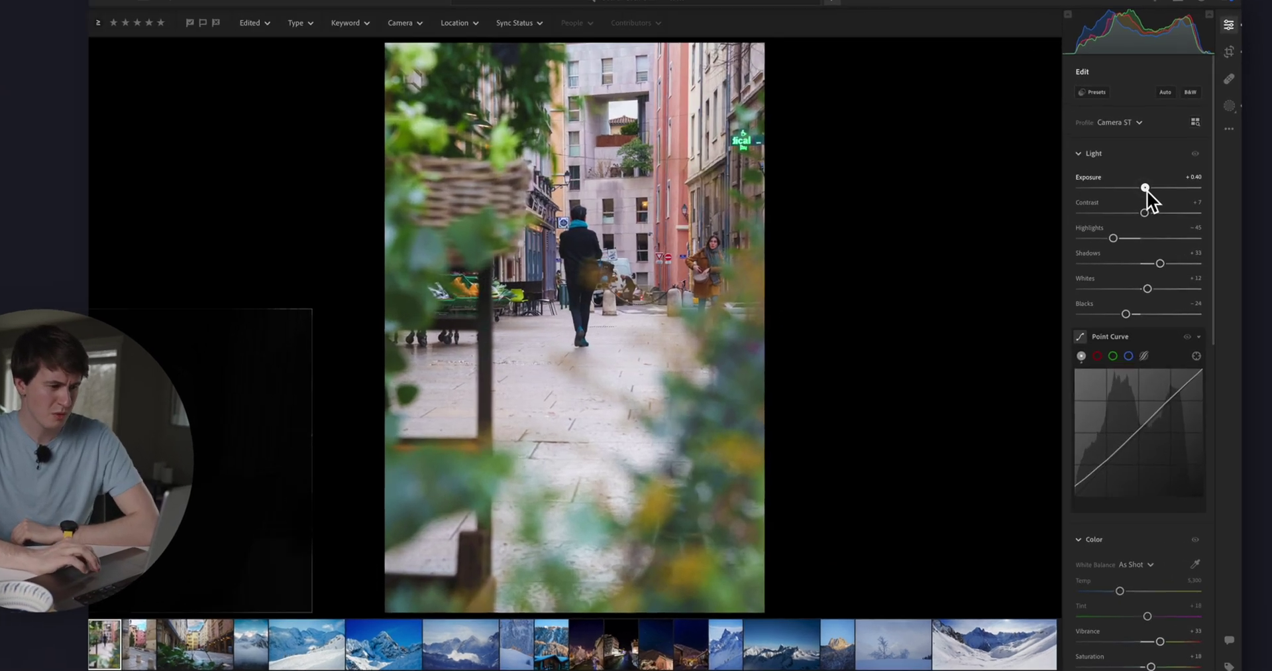
Lower exposure to about +0.20, then open the snowy forest slope photo for cropping
left_click_drag(1147, 196, 1141, 174)
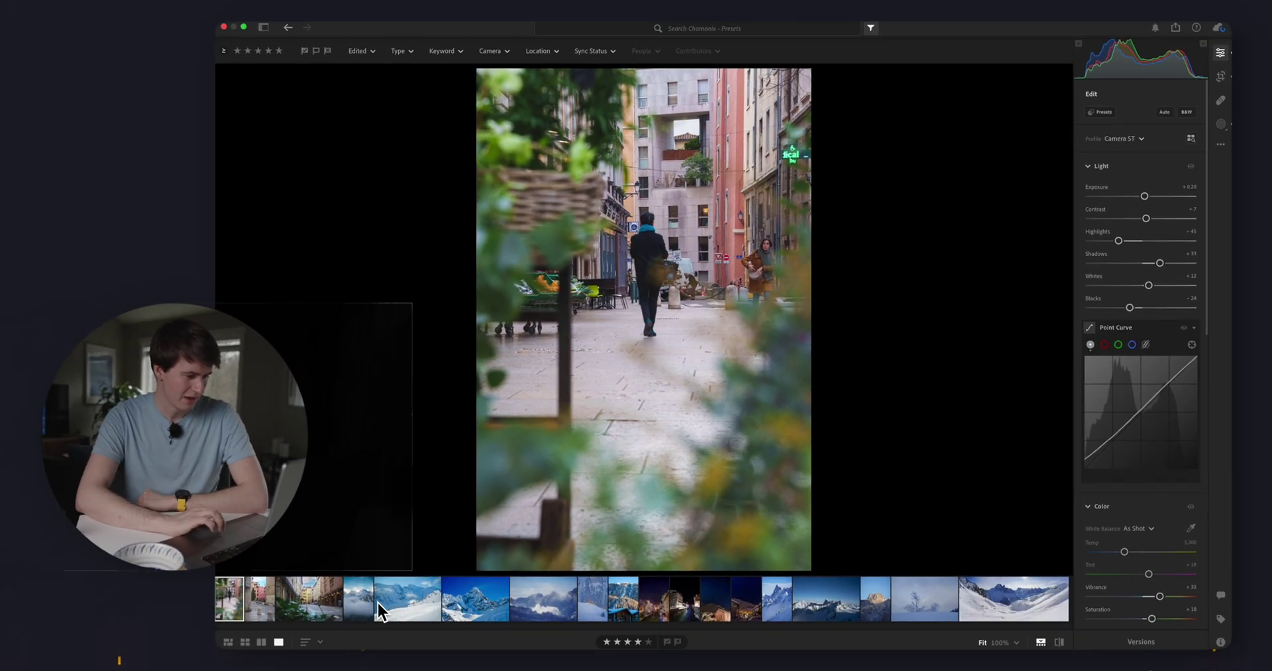
left_click(593, 598)
key("c")
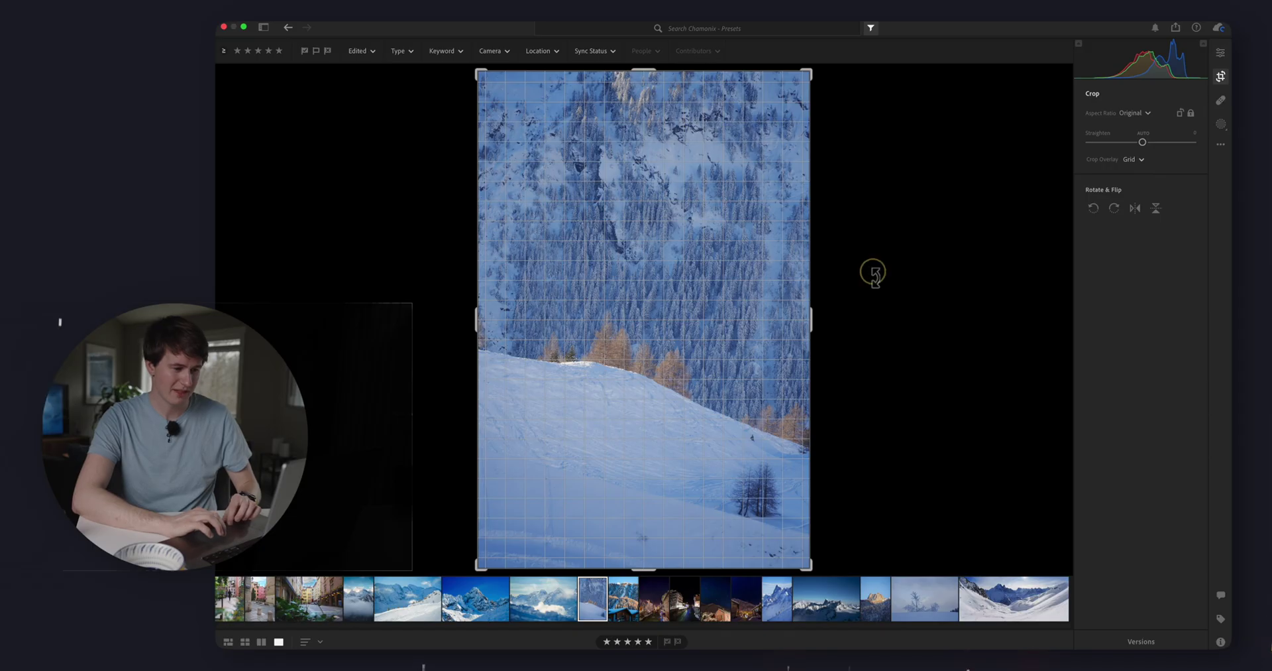
Rotate the snowy forest slope photo to straighten it and apply Auto tones
left_click_drag(872, 270, 874, 264)
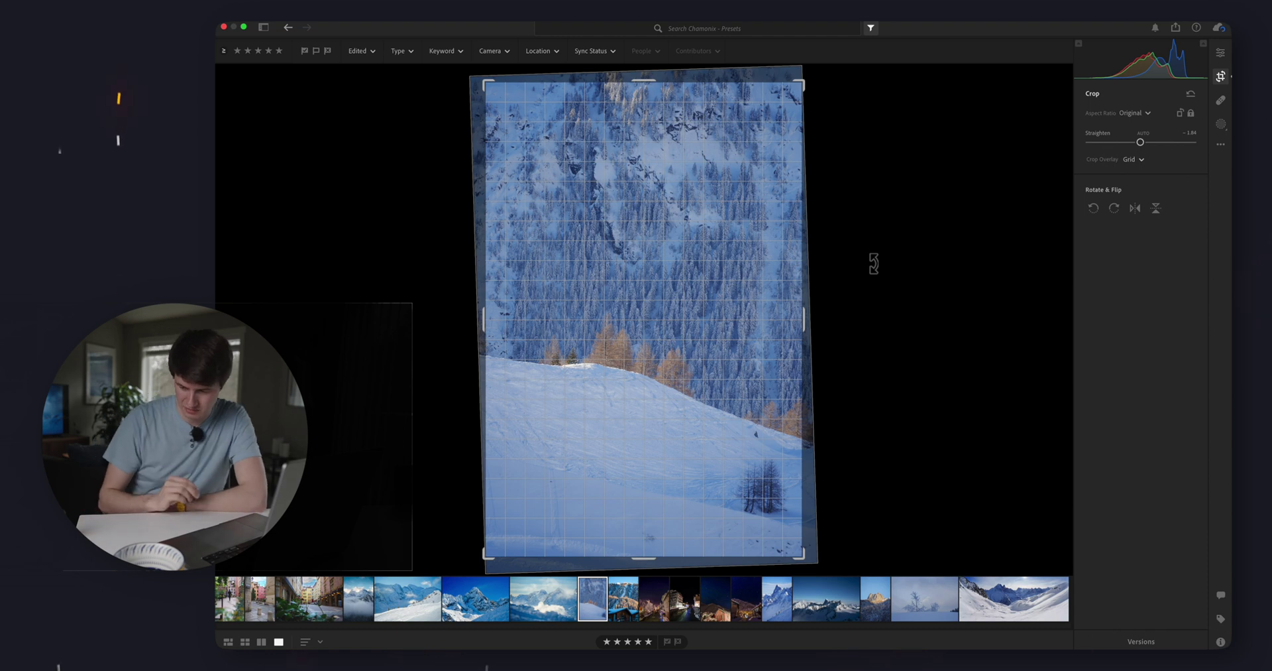
left_click_drag(871, 270, 869, 241)
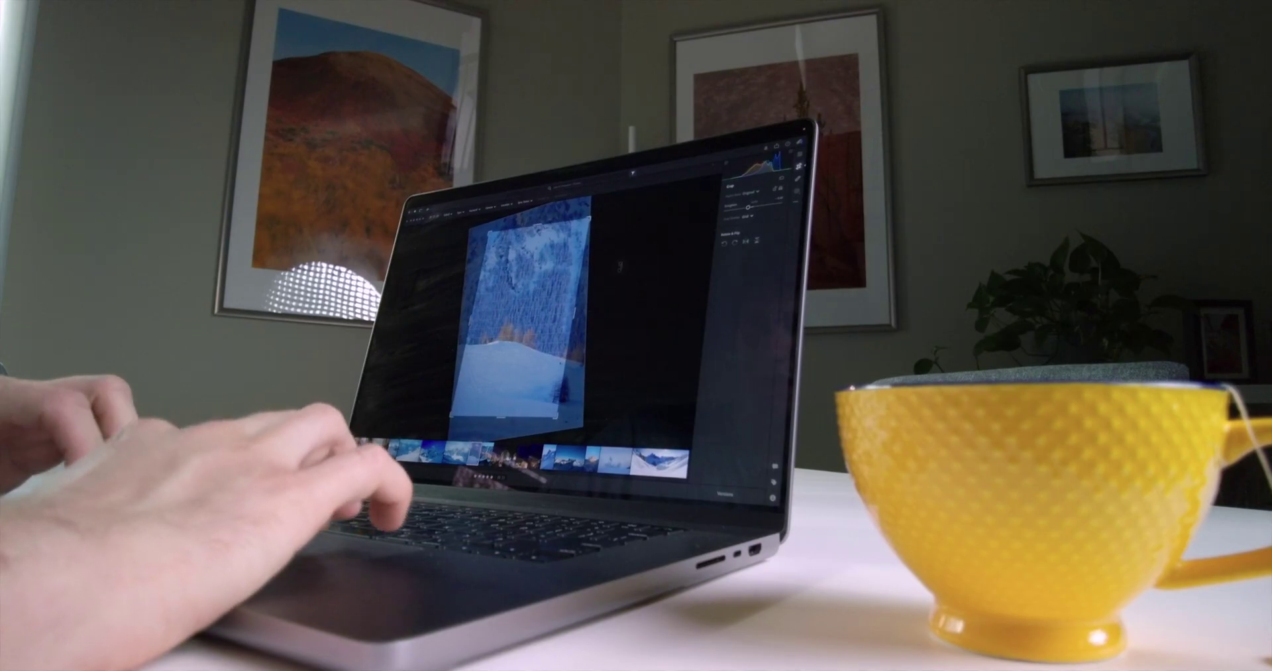
left_click_drag(591, 214, 592, 202)
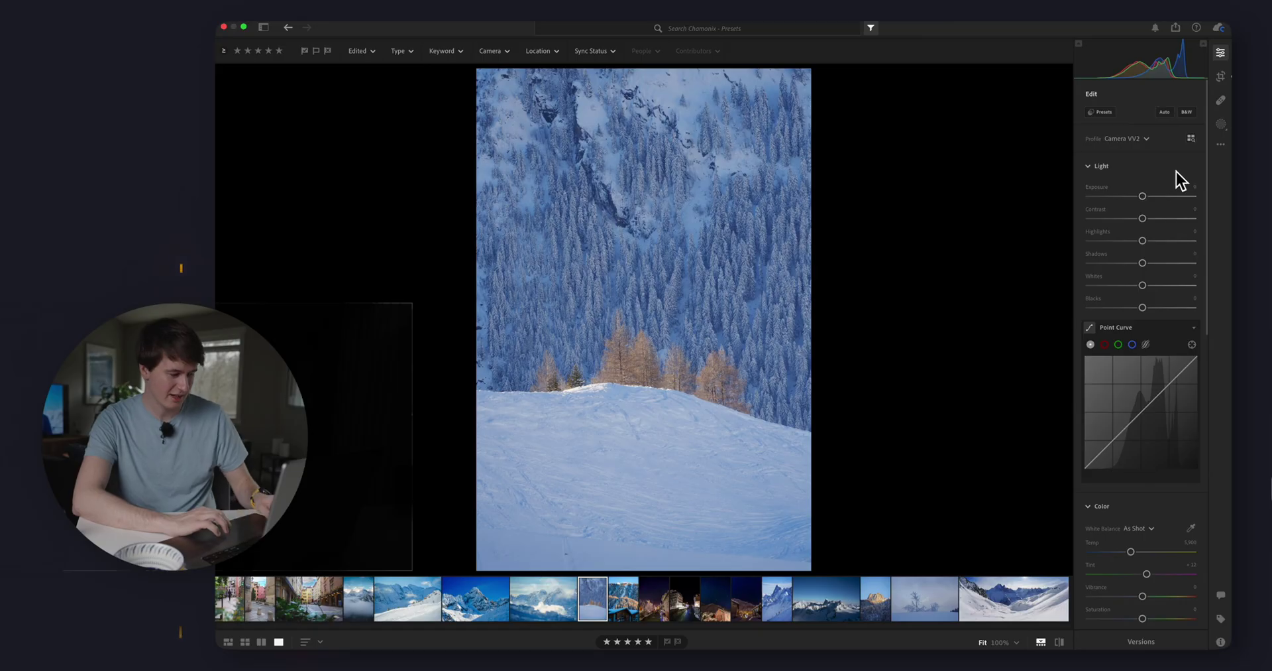
key("shift+a")
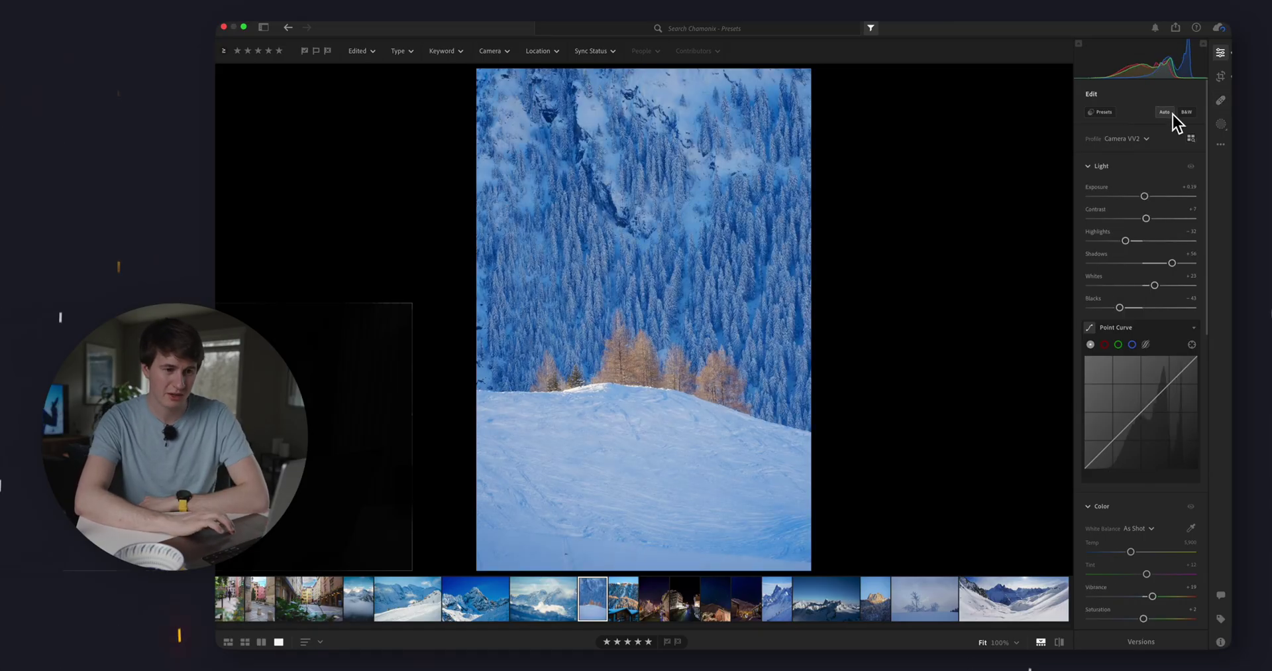
Apply the Chamonix Mountains preset, raise exposure to +0.98, and finalize the crop
left_click(1103, 112)
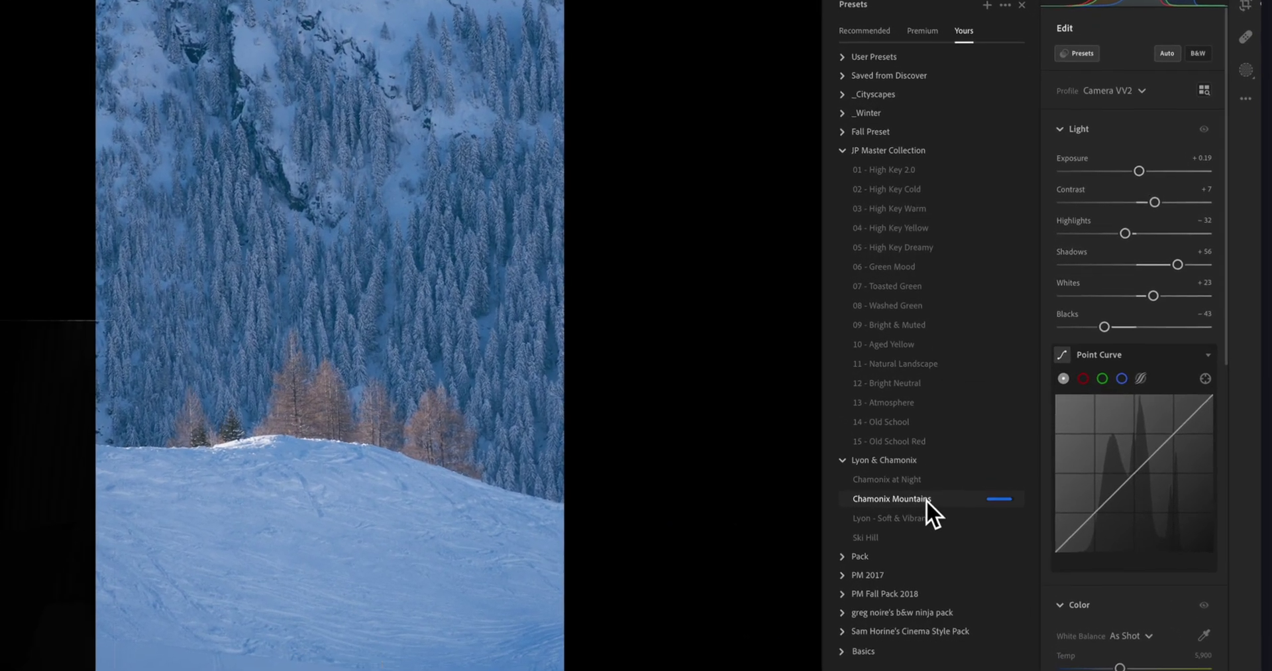
left_click(991, 432)
left_click_drag(1140, 171, 1151, 172)
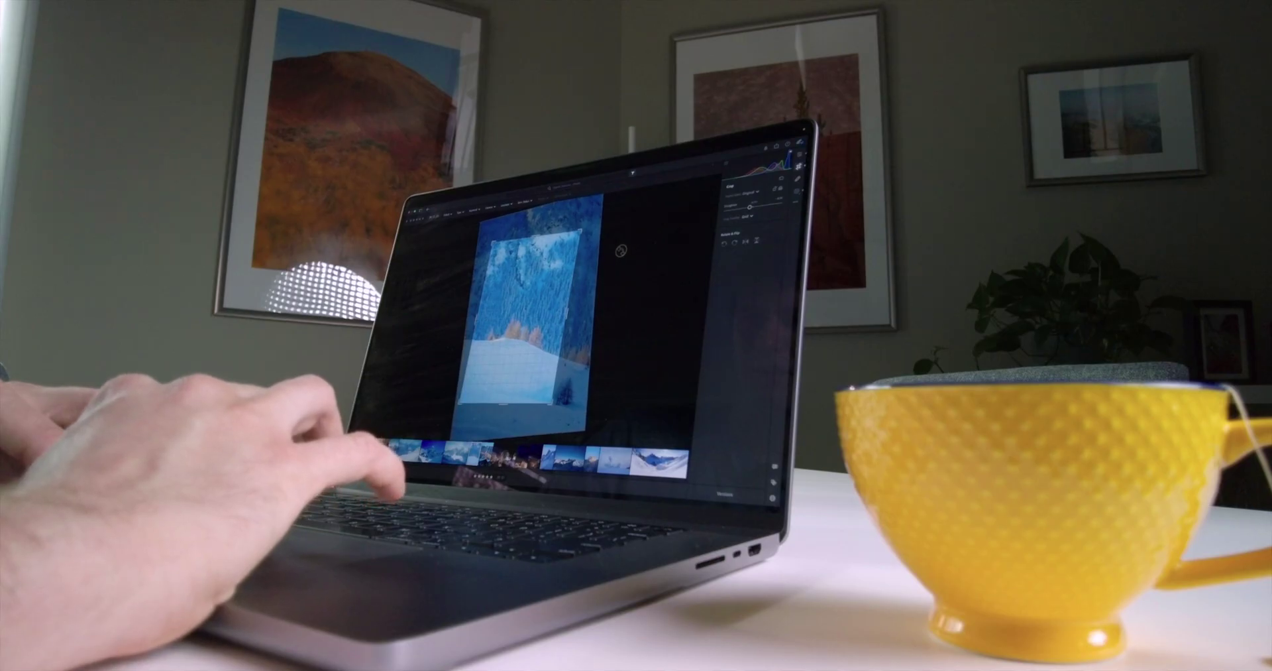
key("Return")
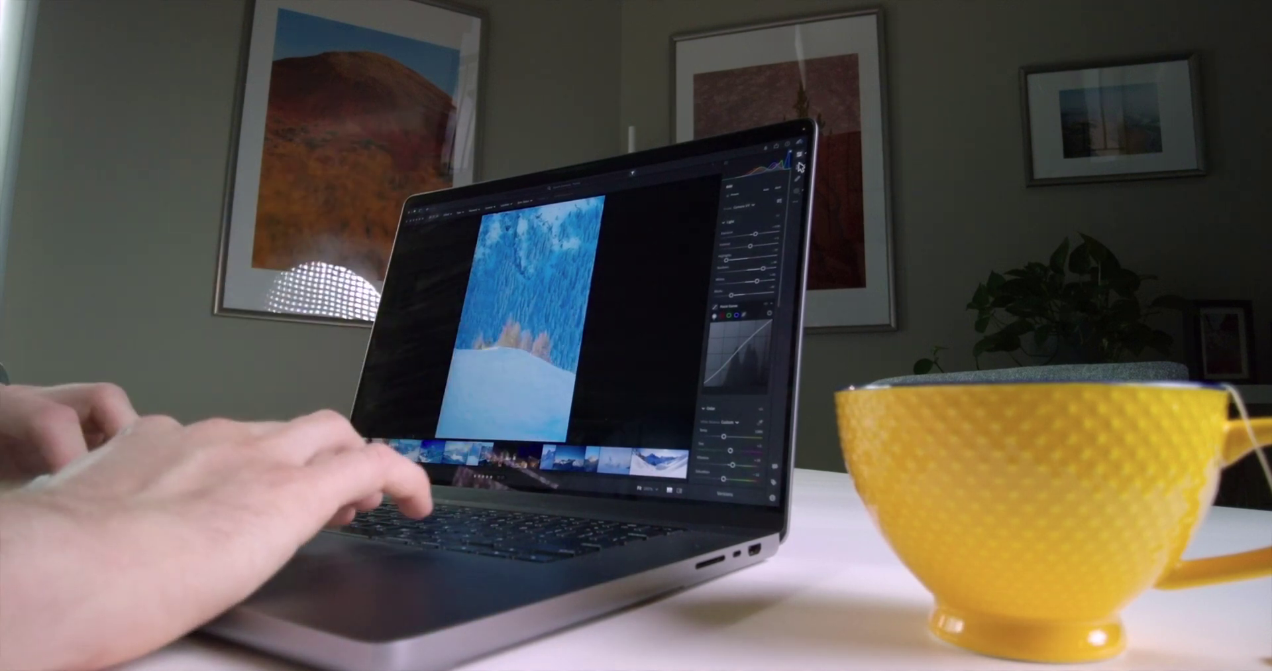
key("c")
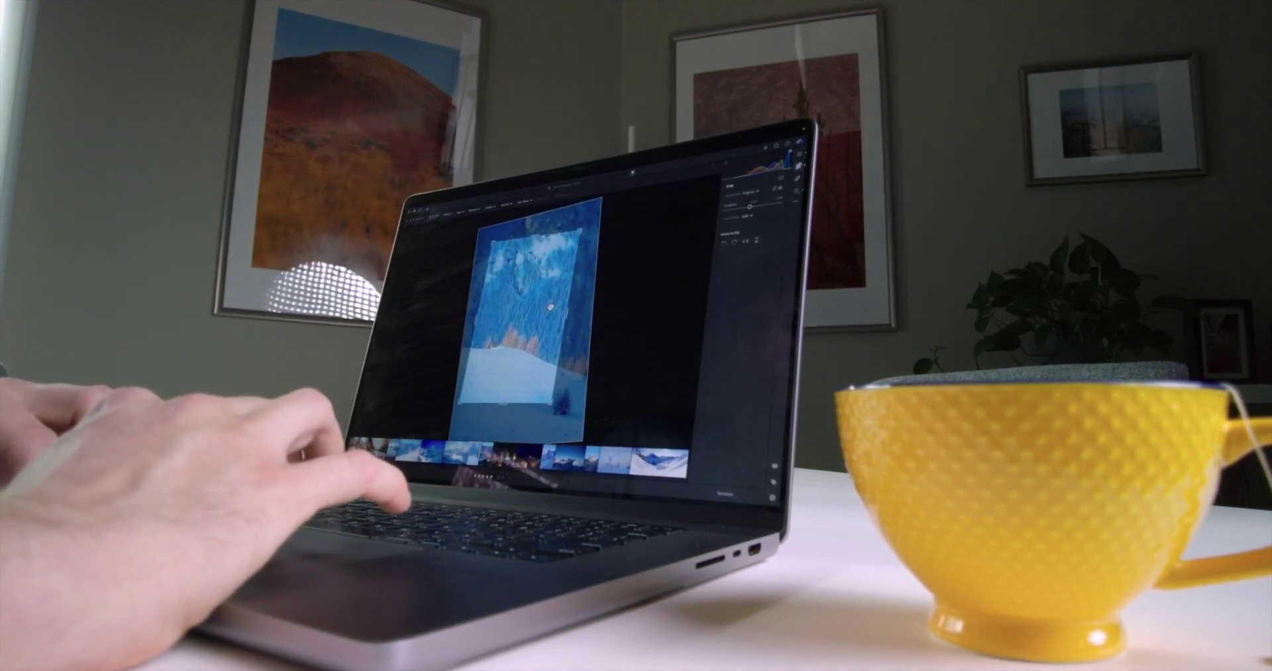
key("Return")
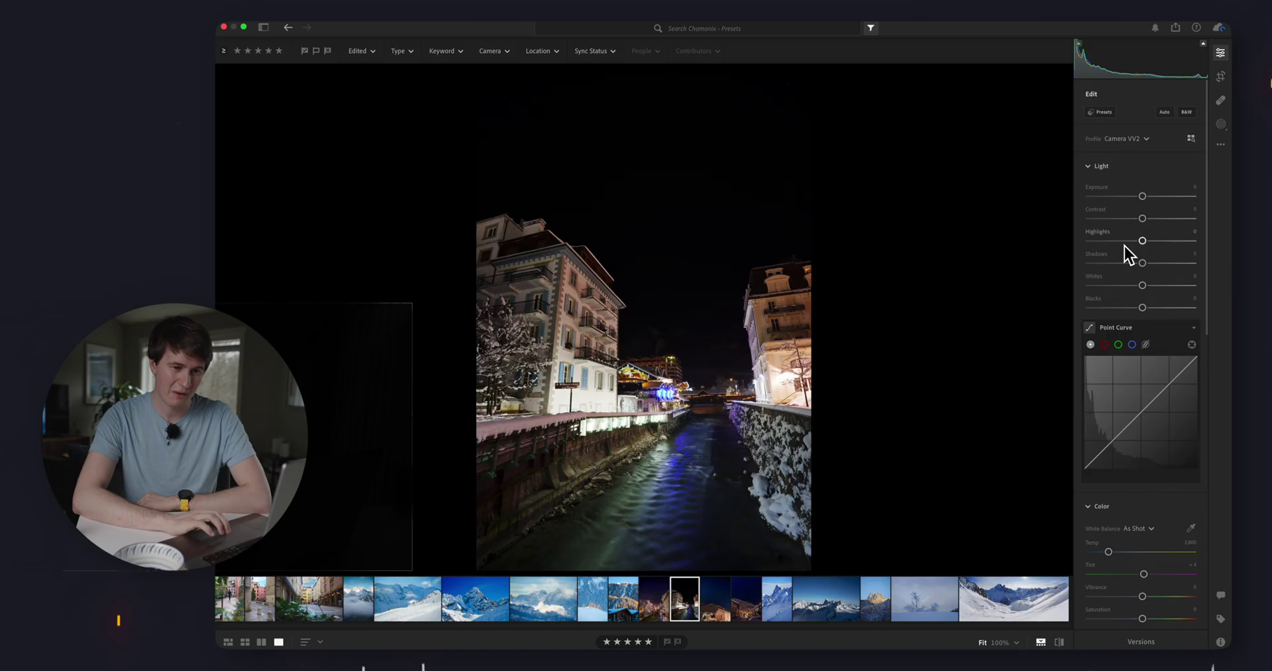
Apply Chamonix at Night, straighten to +1.86, then brighten exposure and lift the blacks
left_click(1101, 112)
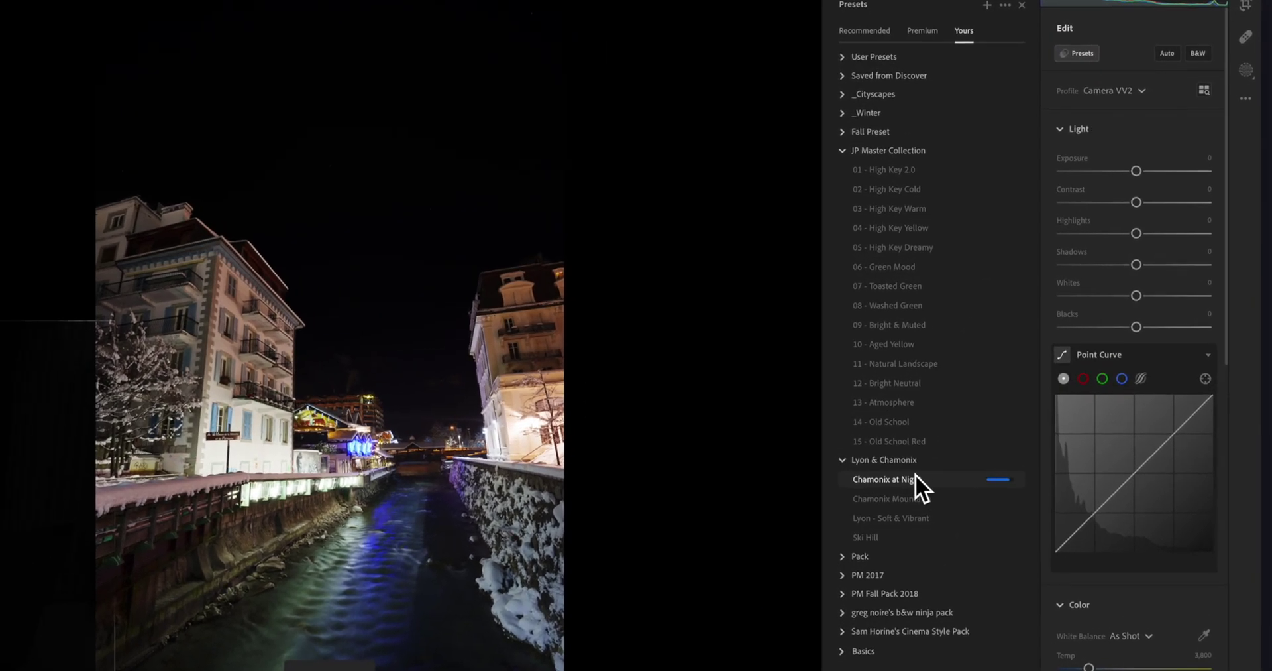
left_click(945, 452)
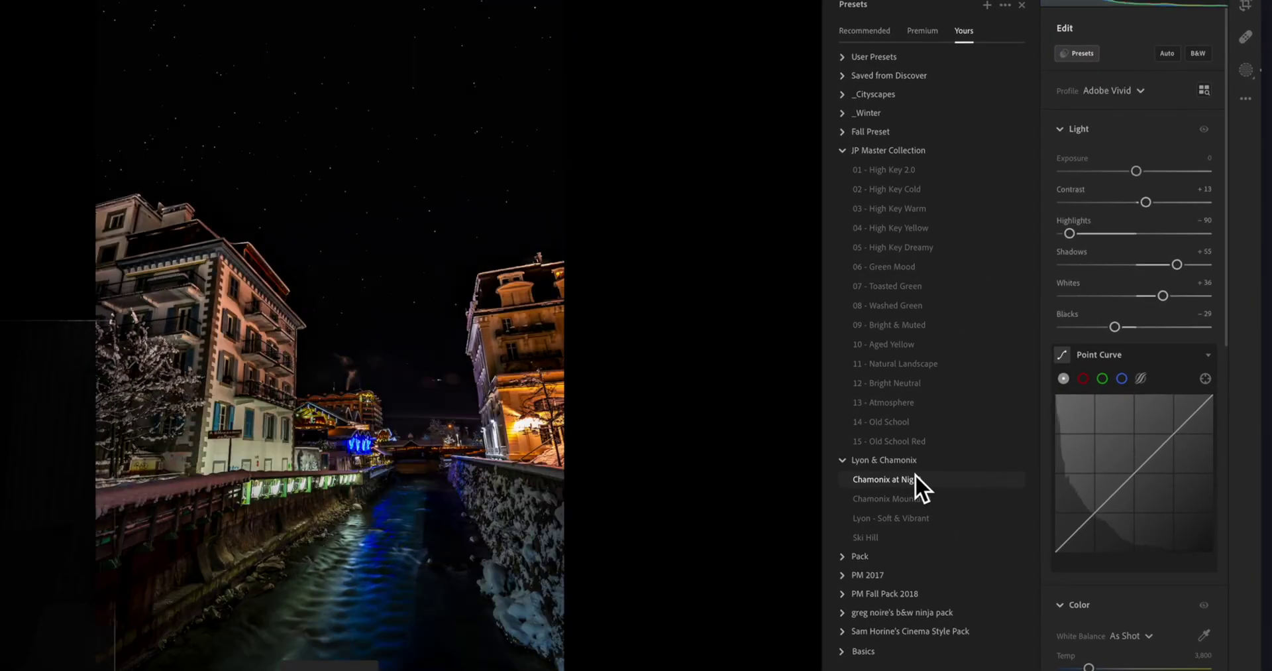
left_click(1246, 8)
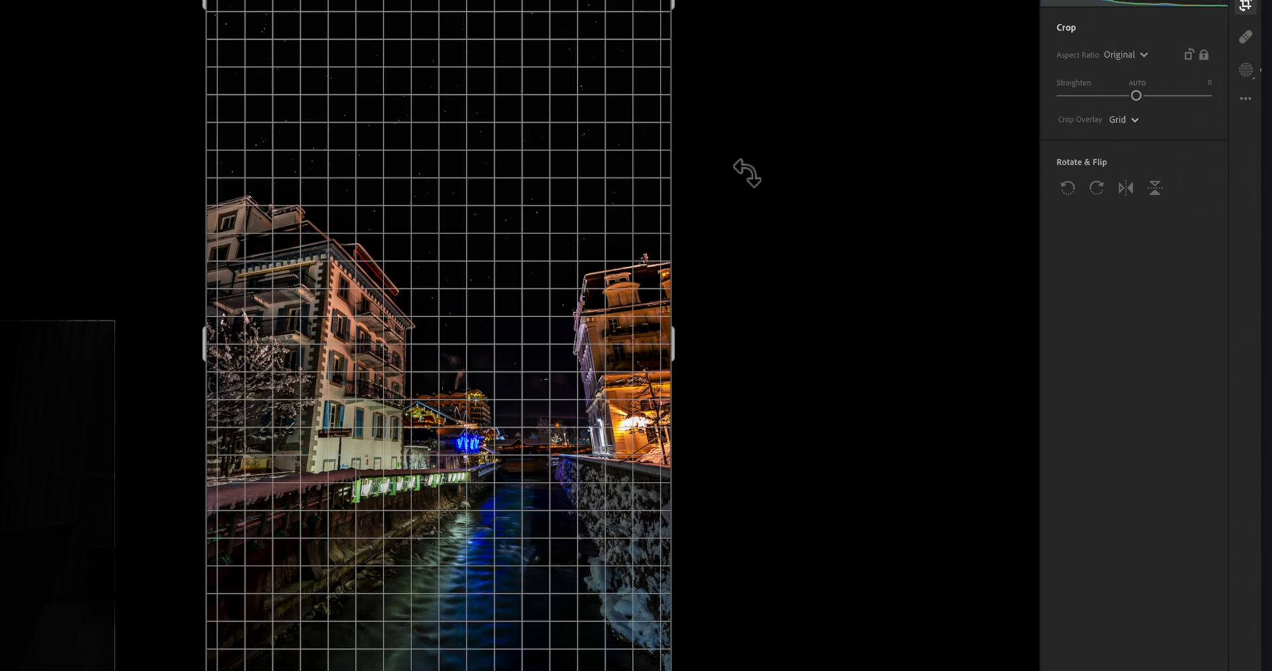
left_click_drag(733, 165, 741, 174)
key("Return")
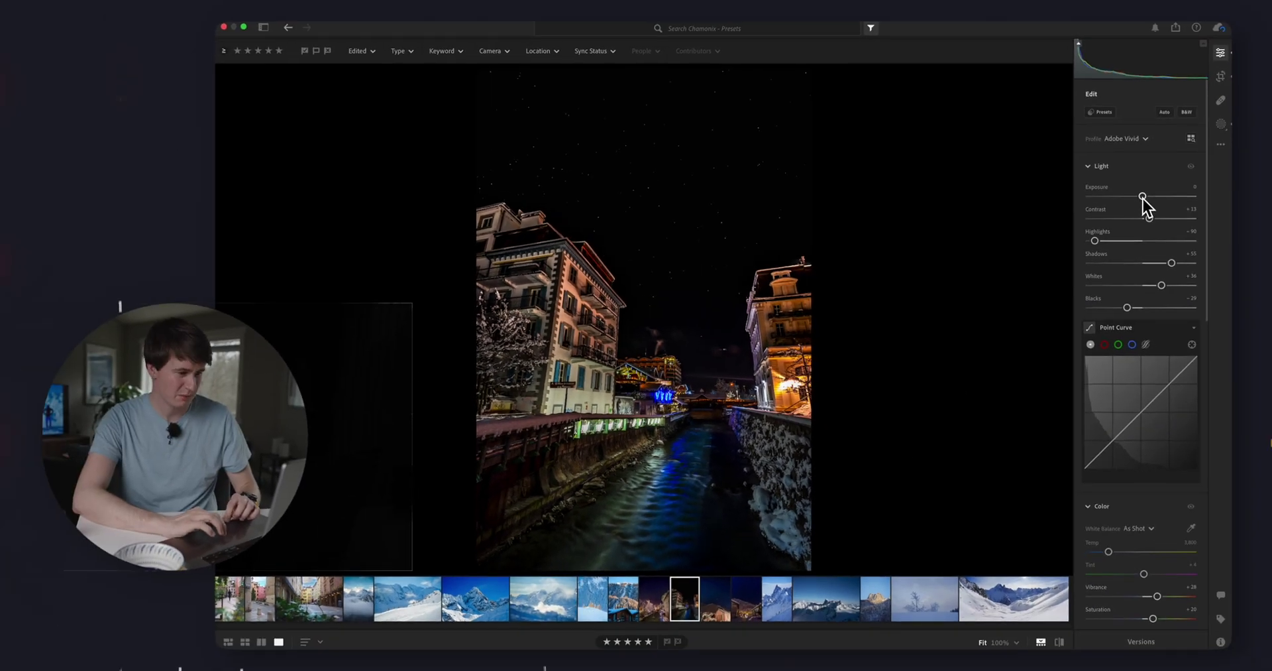
mouse_move(1145, 199)
left_mouse_down()
mouse_move(1158, 199)
mouse_move(1144, 213)
left_mouse_up()
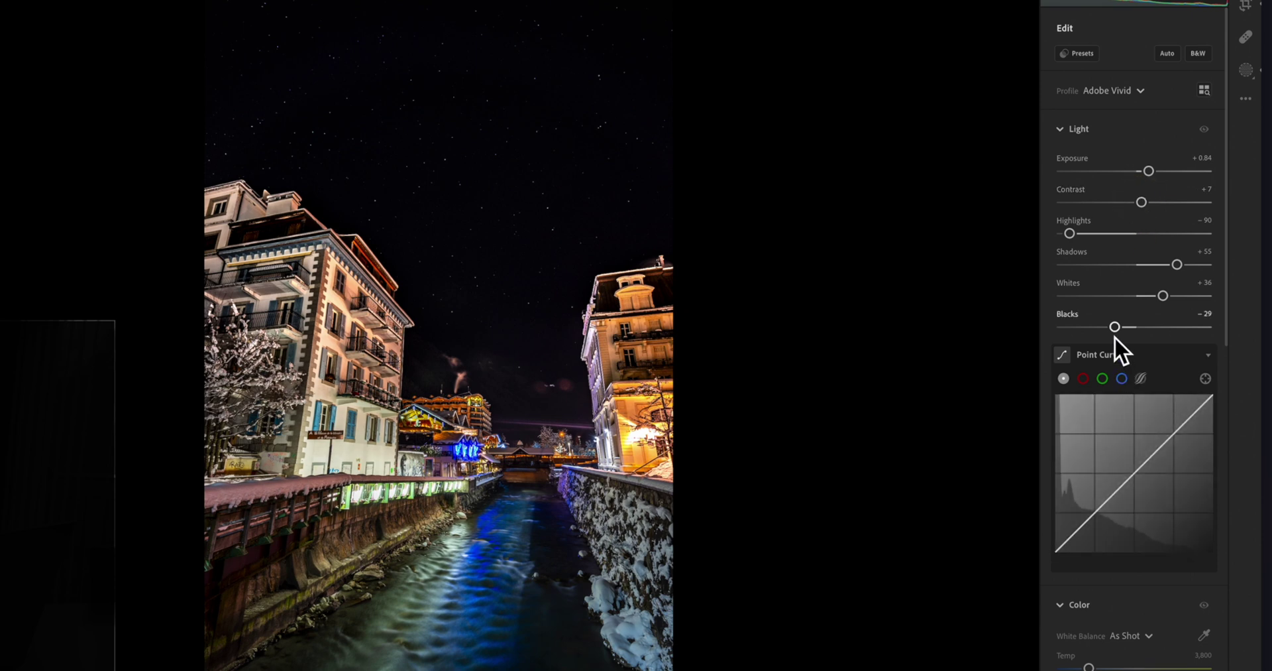
left_click_drag(1116, 332, 1123, 331)
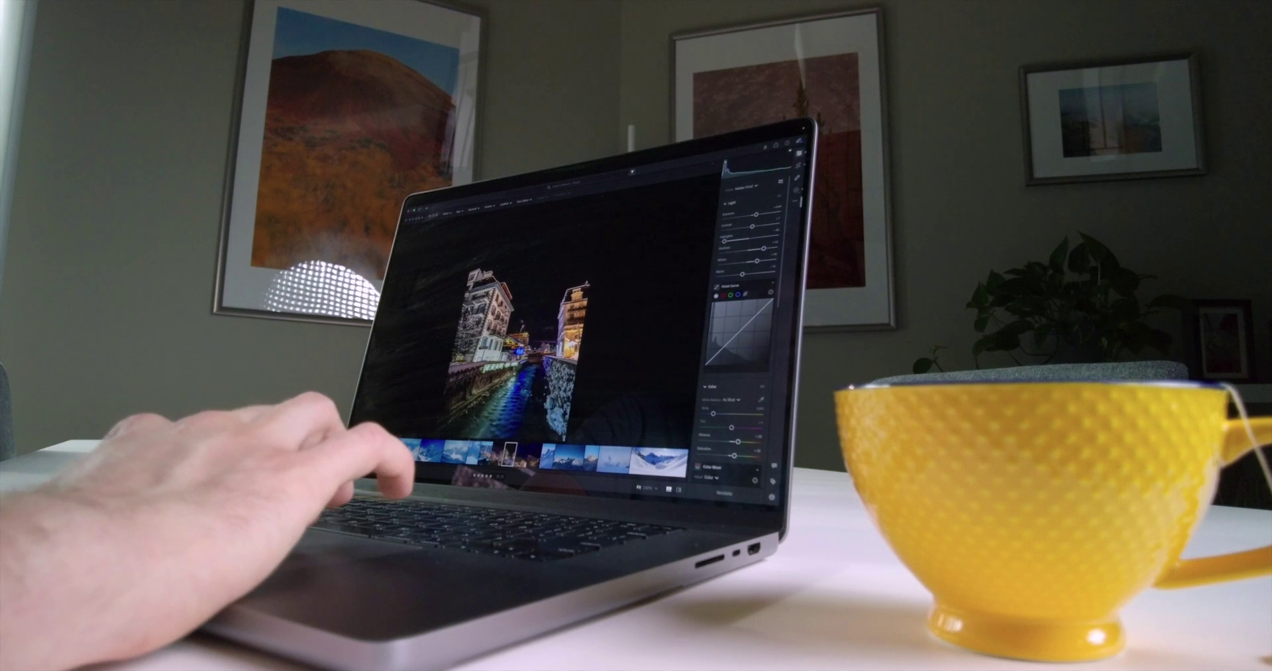
Move Mask 2's linear gradient higher across the buildings and re-angle it
left_click(670, 214)
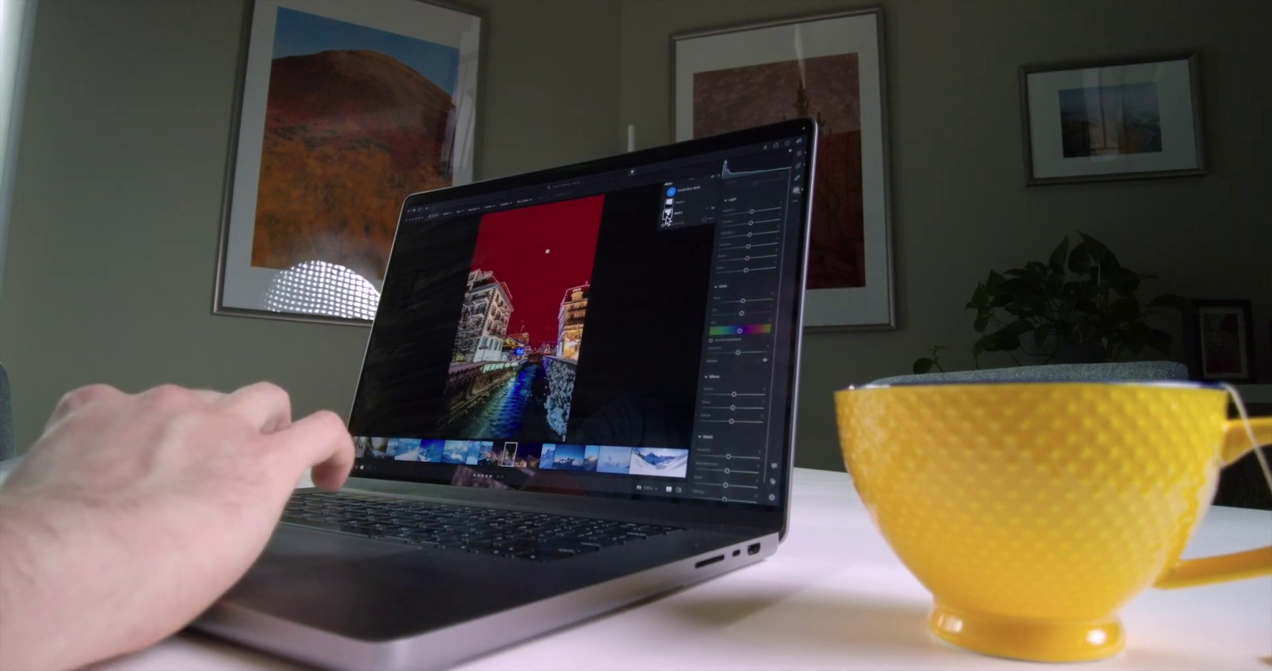
left_click_drag(539, 315, 546, 358)
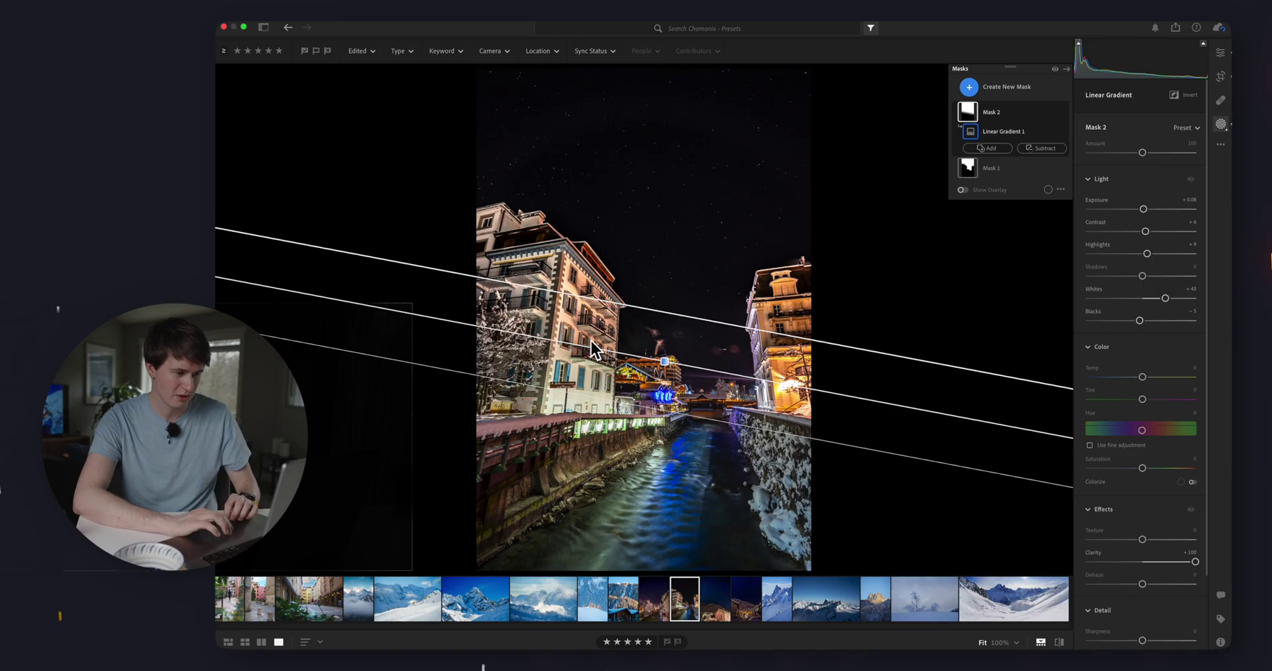
left_click_drag(658, 363, 683, 240)
left_click_drag(828, 269, 793, 257)
left_click_drag(683, 238, 682, 233)
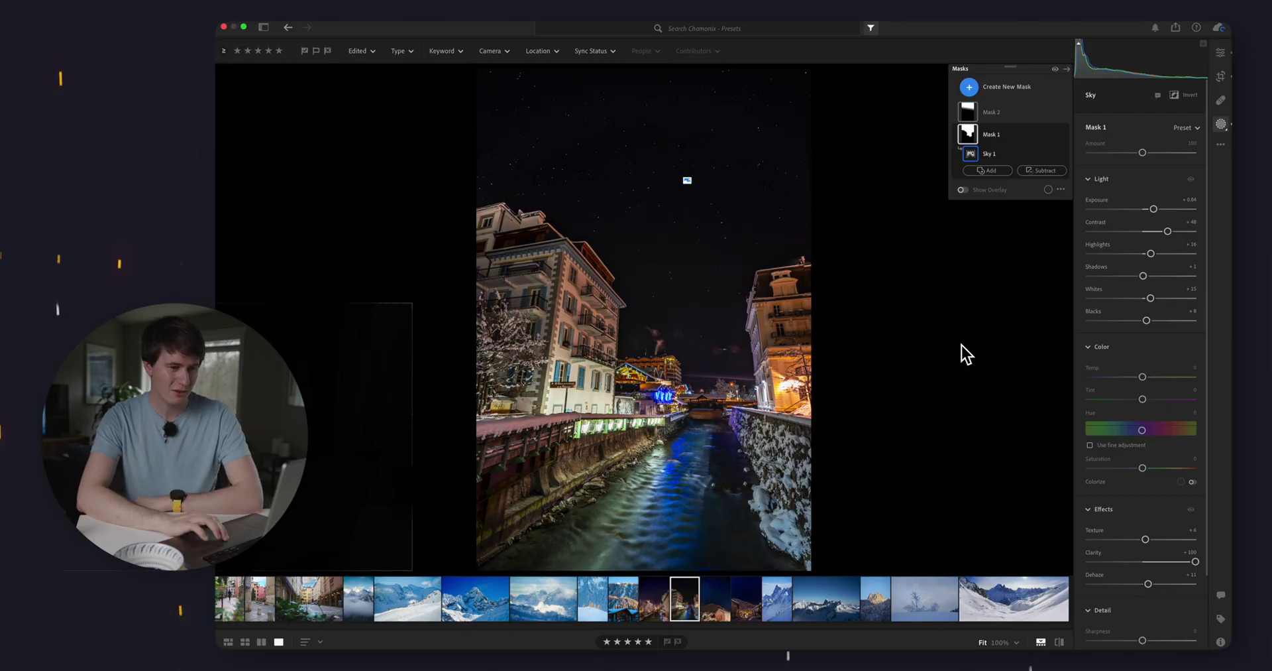
left_click(1221, 53)
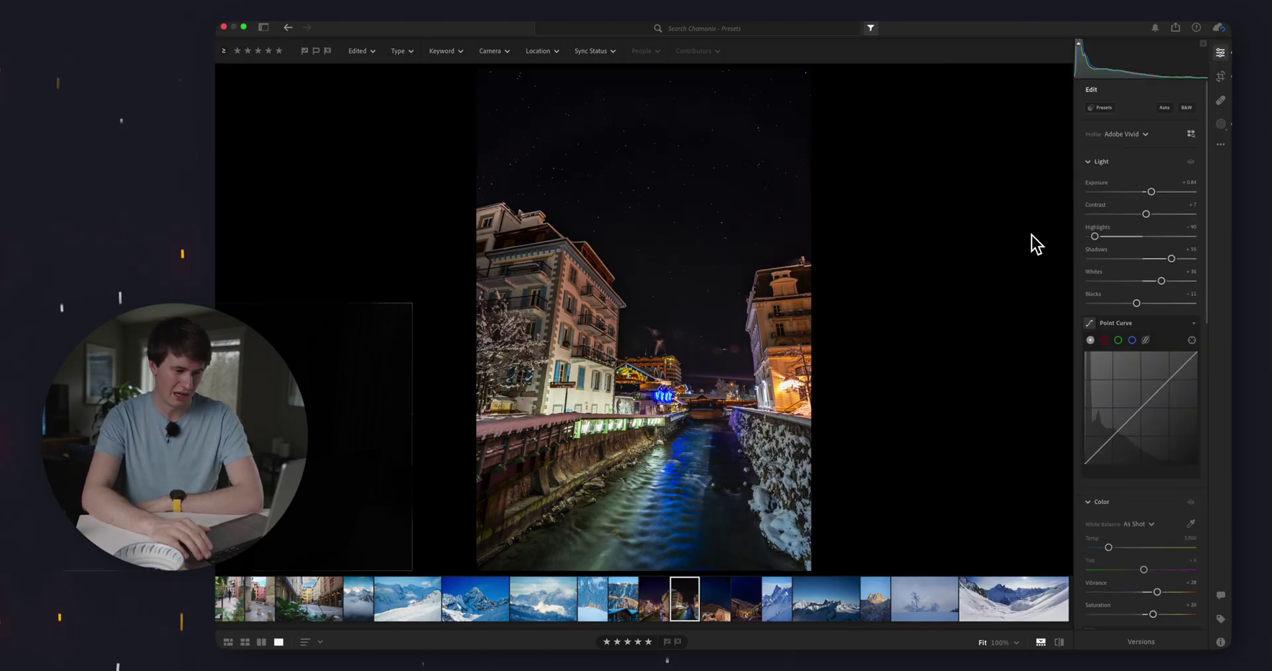